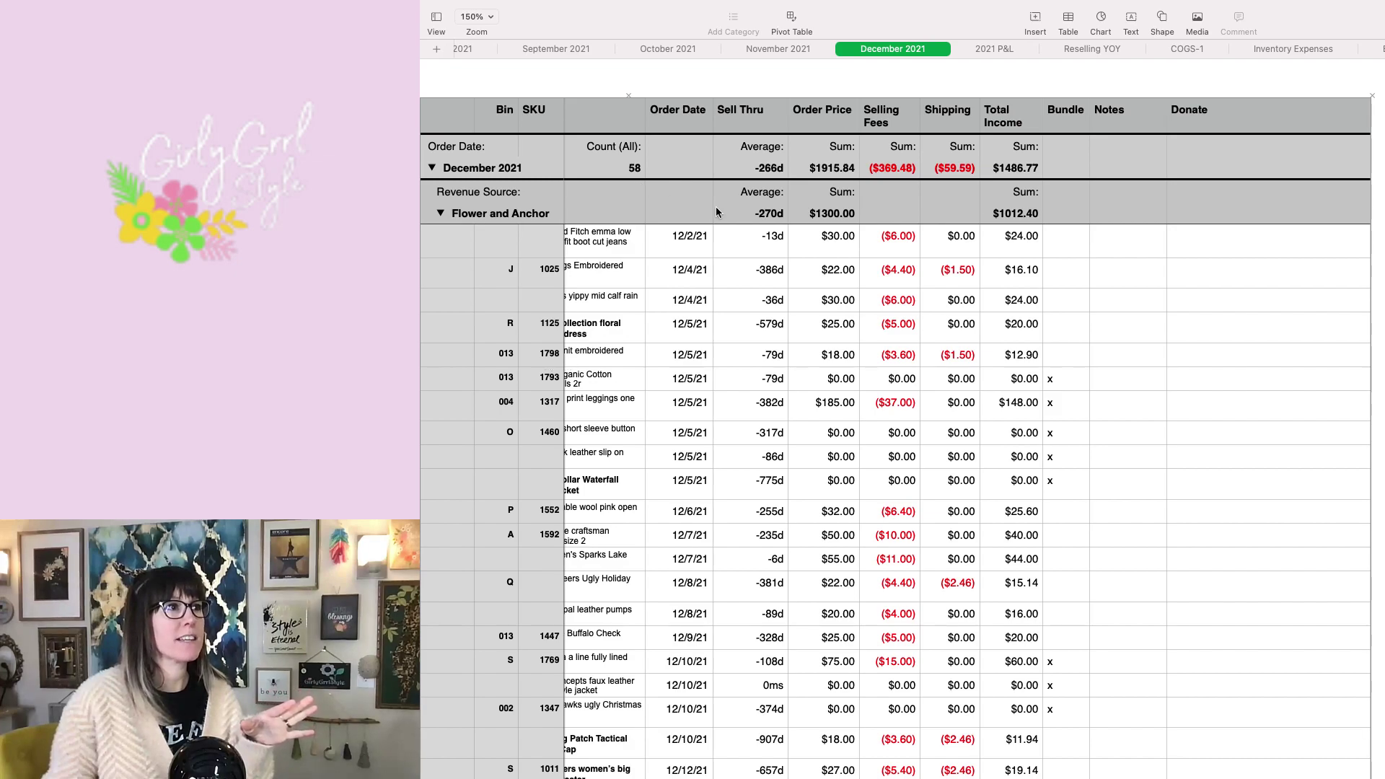
Review the December 2021 sales sheet, covering the Flower and Anchor, GirlyGrrlStyle and Etsy groups
{"action": "scroll", "coordinate": [717, 211], "scroll_direction": "left", "scroll_amount": 5}
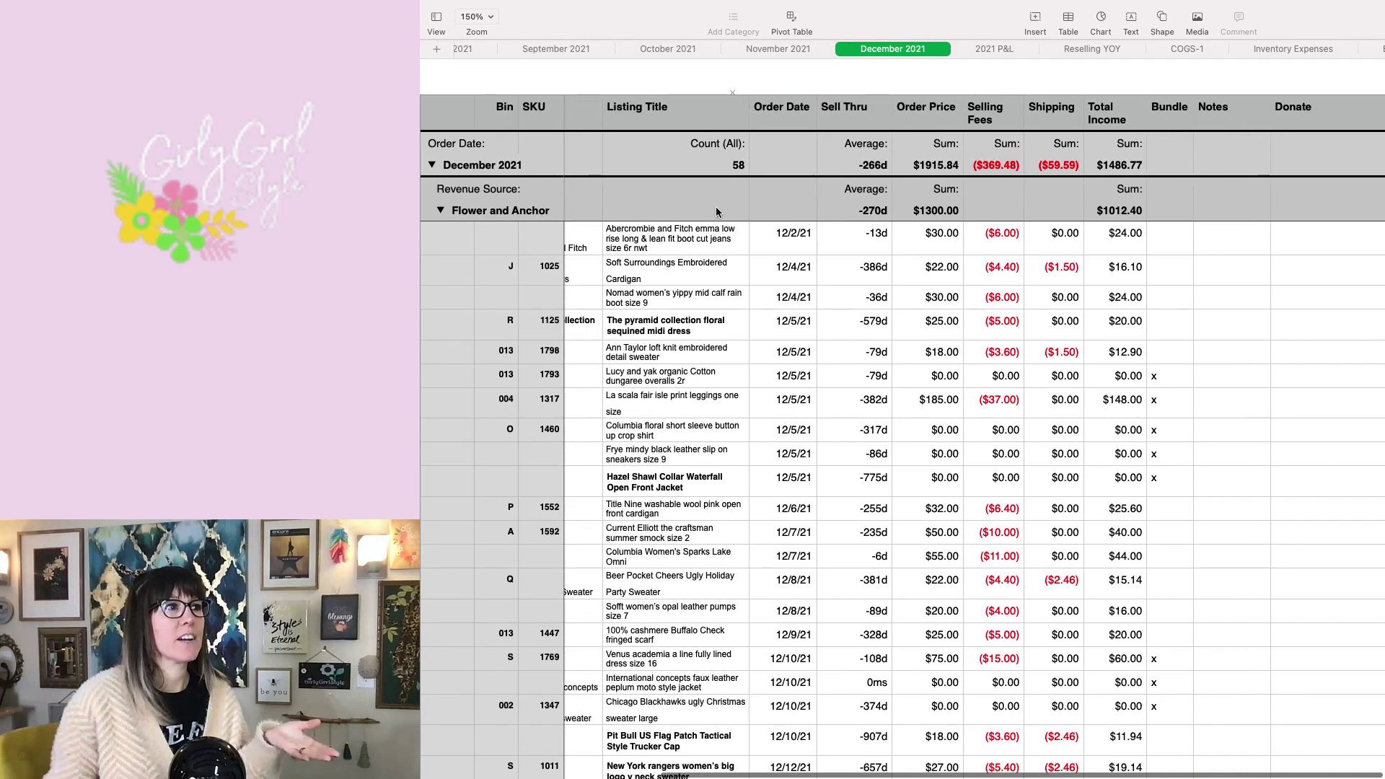
{"action": "scroll", "coordinate": [714, 211], "scroll_direction": "down", "scroll_amount": 15}
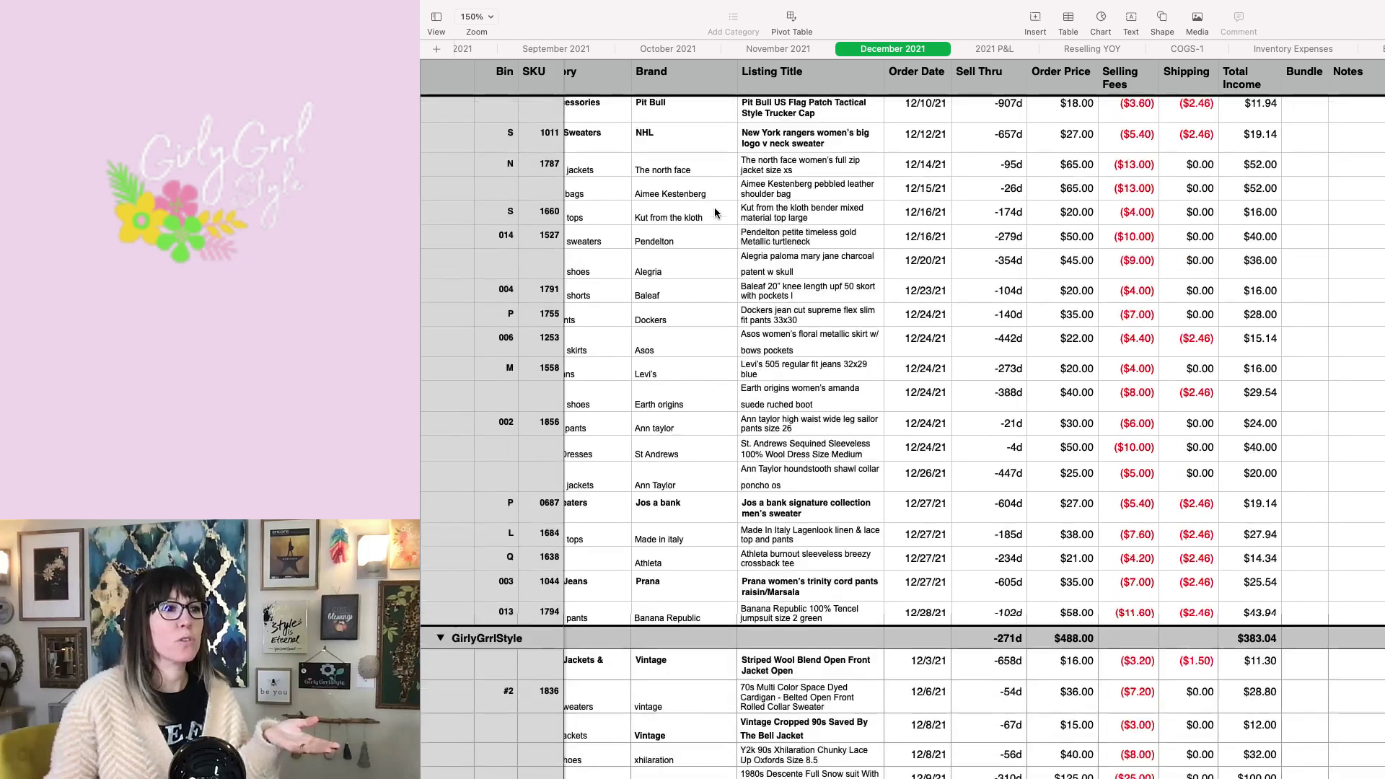
{"action": "scroll", "coordinate": [714, 207], "scroll_direction": "down", "scroll_amount": 5}
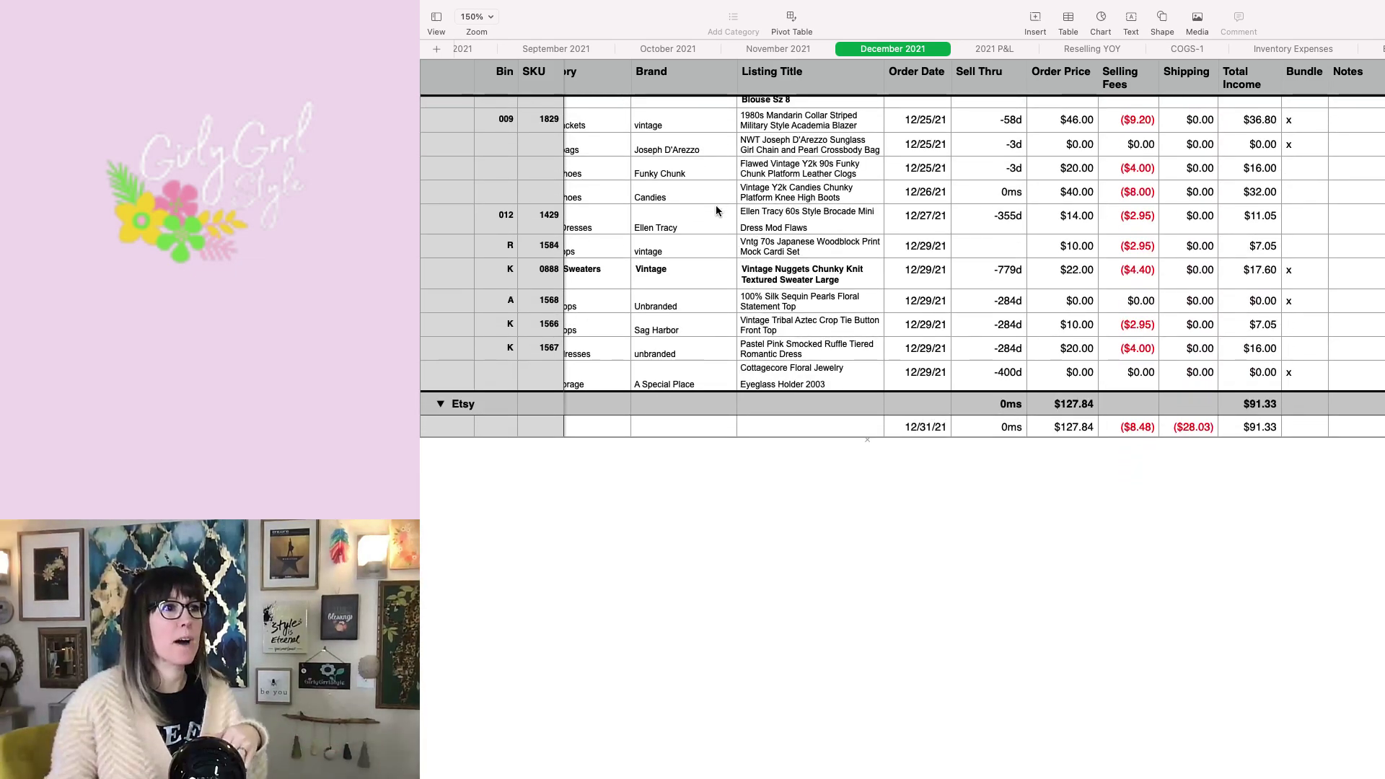
{"action": "scroll", "coordinate": [801, 363], "scroll_direction": "up", "scroll_amount": 15}
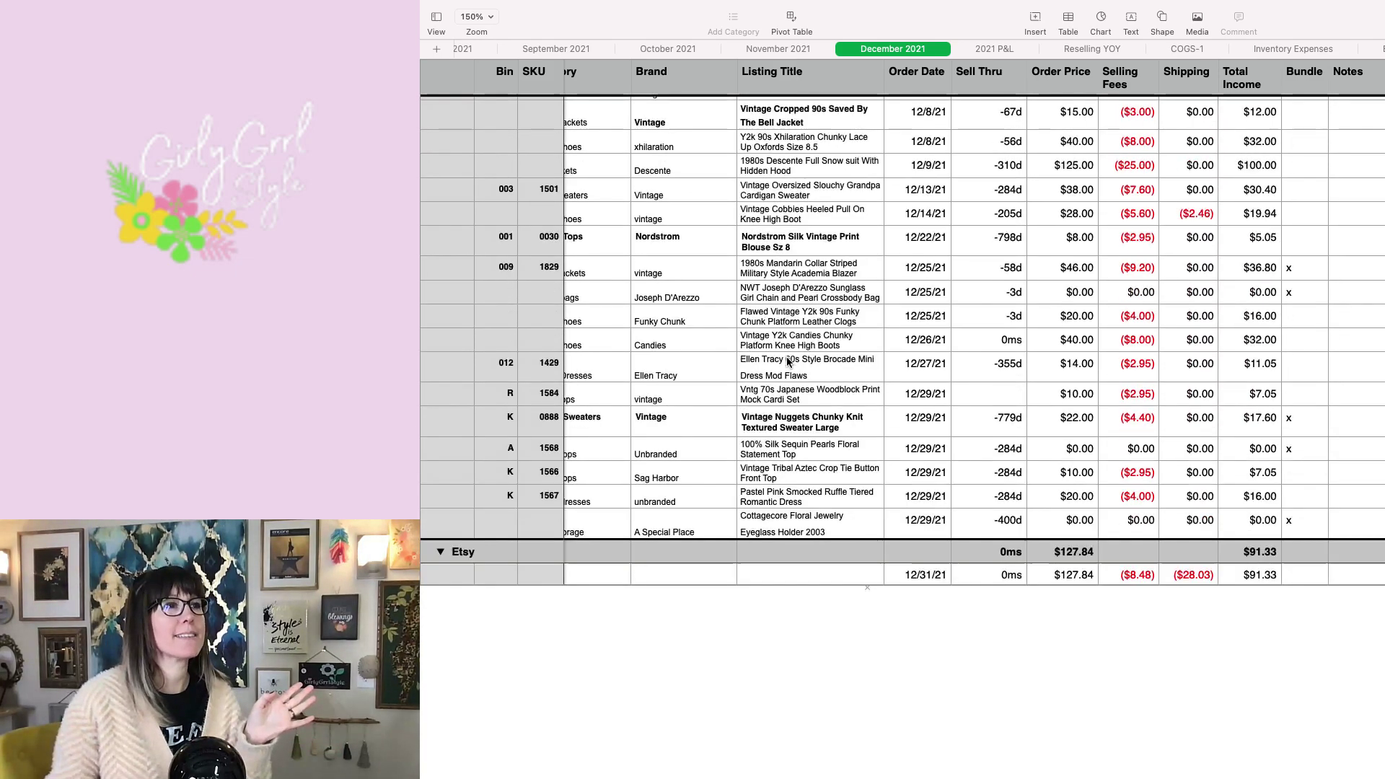
{"action": "scroll", "coordinate": [808, 363], "scroll_direction": "up", "scroll_amount": 6}
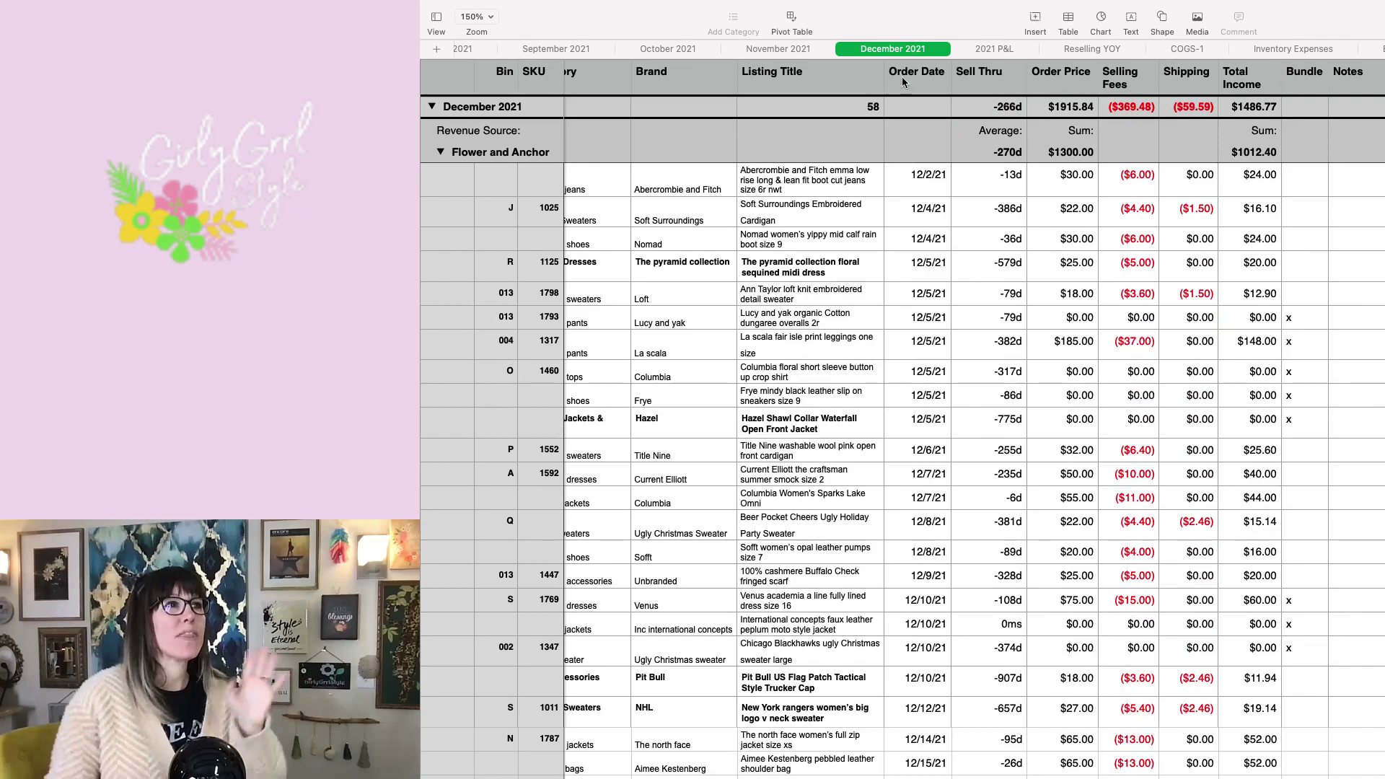
Open the 2021 P&L sheet and hide the January to November columns, keeping December next to the row labels
{"action": "left_click", "coordinate": [985, 49]}
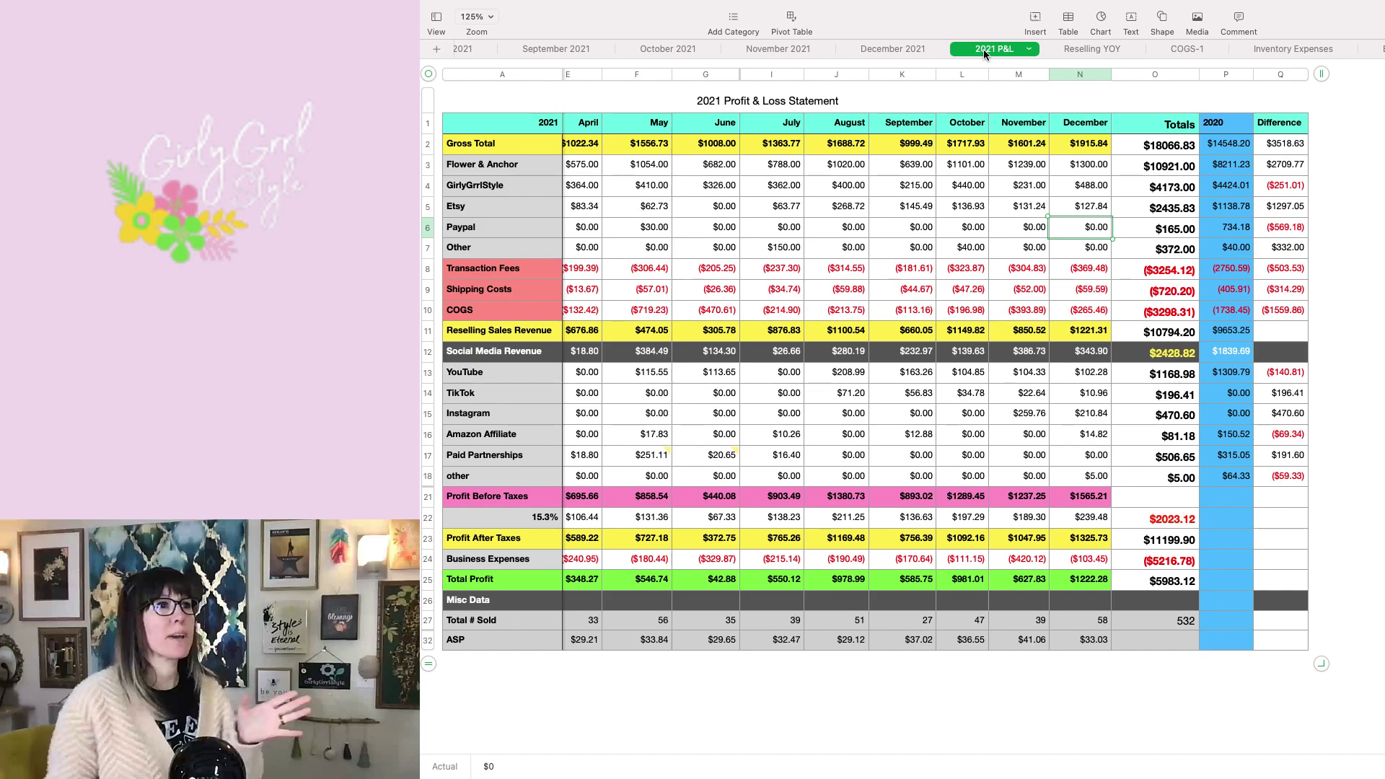
{"action": "scroll", "coordinate": [985, 225], "scroll_direction": "up", "scroll_amount": 2}
{"action": "scroll", "coordinate": [983, 224], "scroll_direction": "left", "scroll_amount": 1}
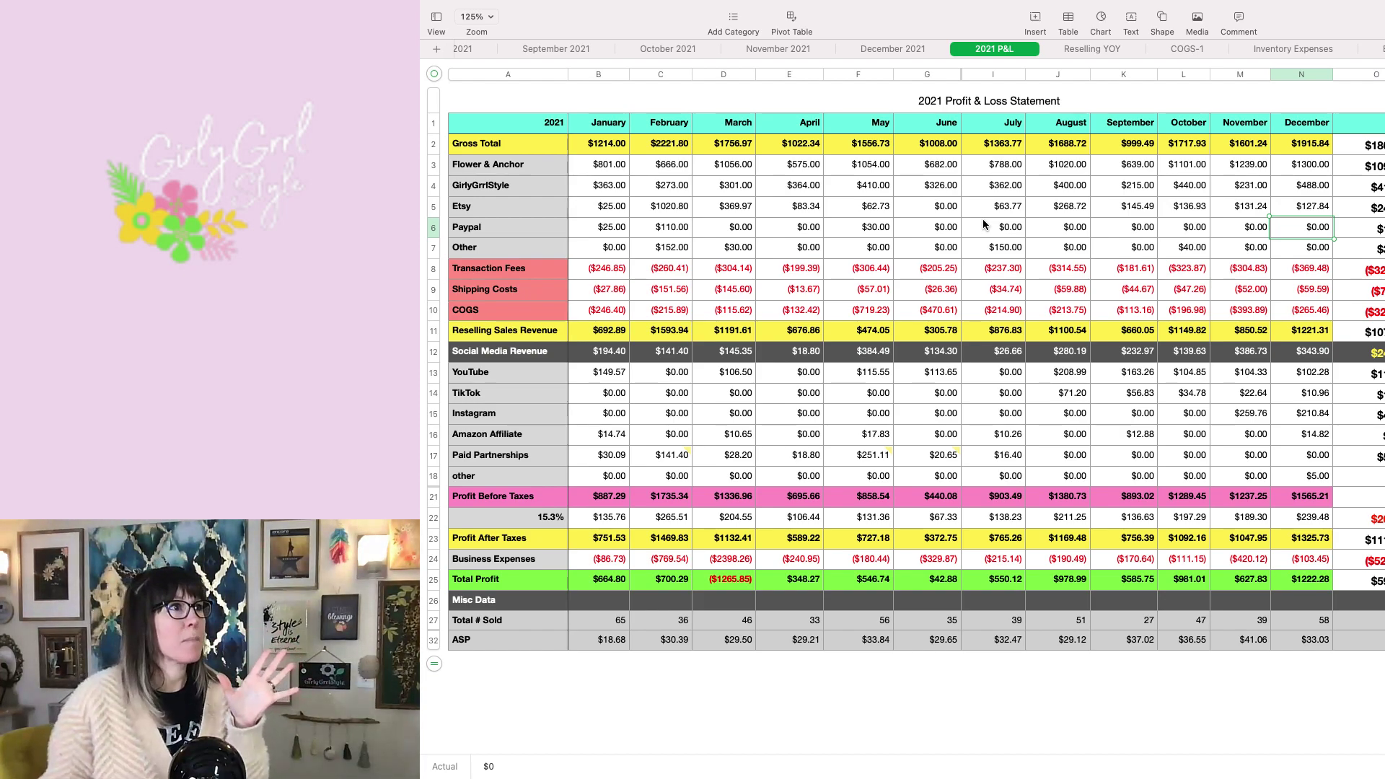
{"action": "scroll", "coordinate": [988, 216], "scroll_direction": "right", "scroll_amount": 5}
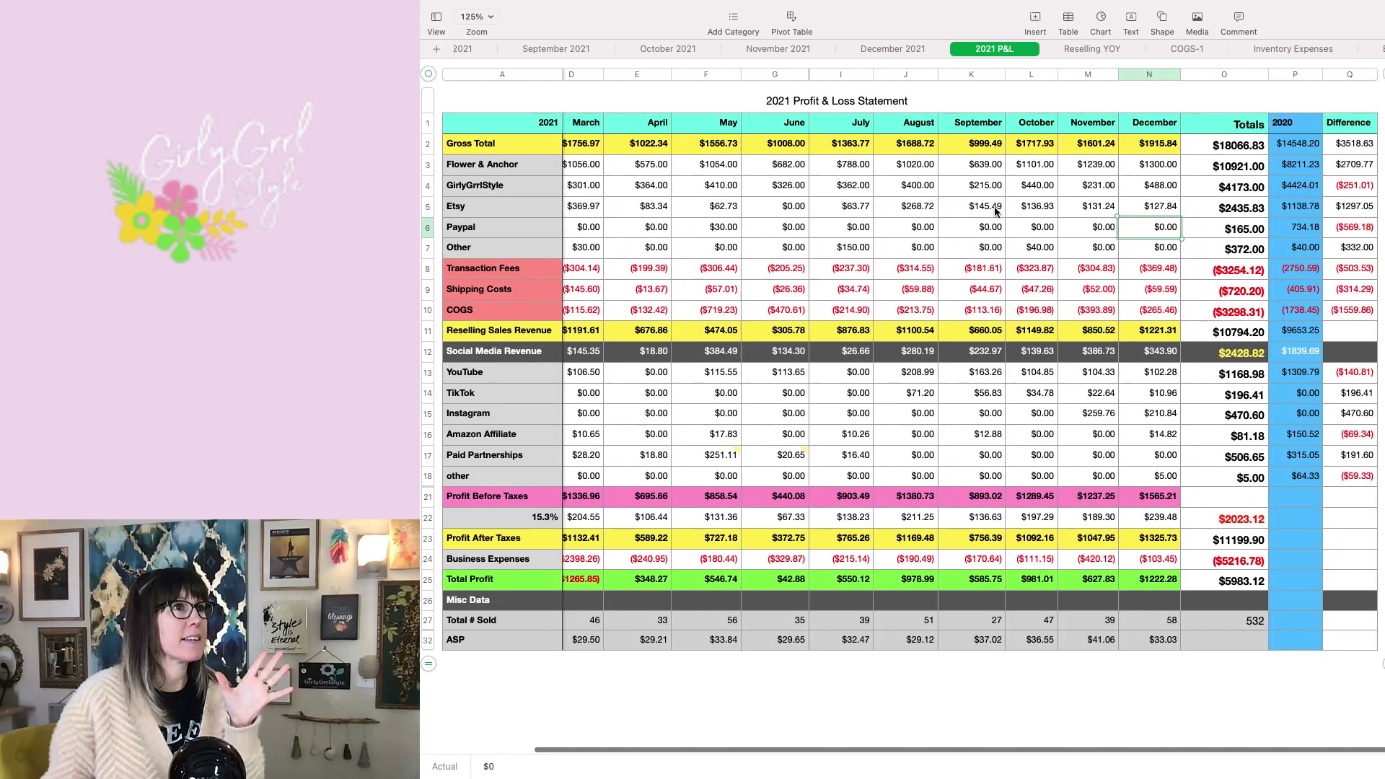
{"action": "left_click", "coordinate": [1070, 75]}
{"action": "scroll", "coordinate": [1069, 116], "scroll_direction": "right", "scroll_amount": 5}
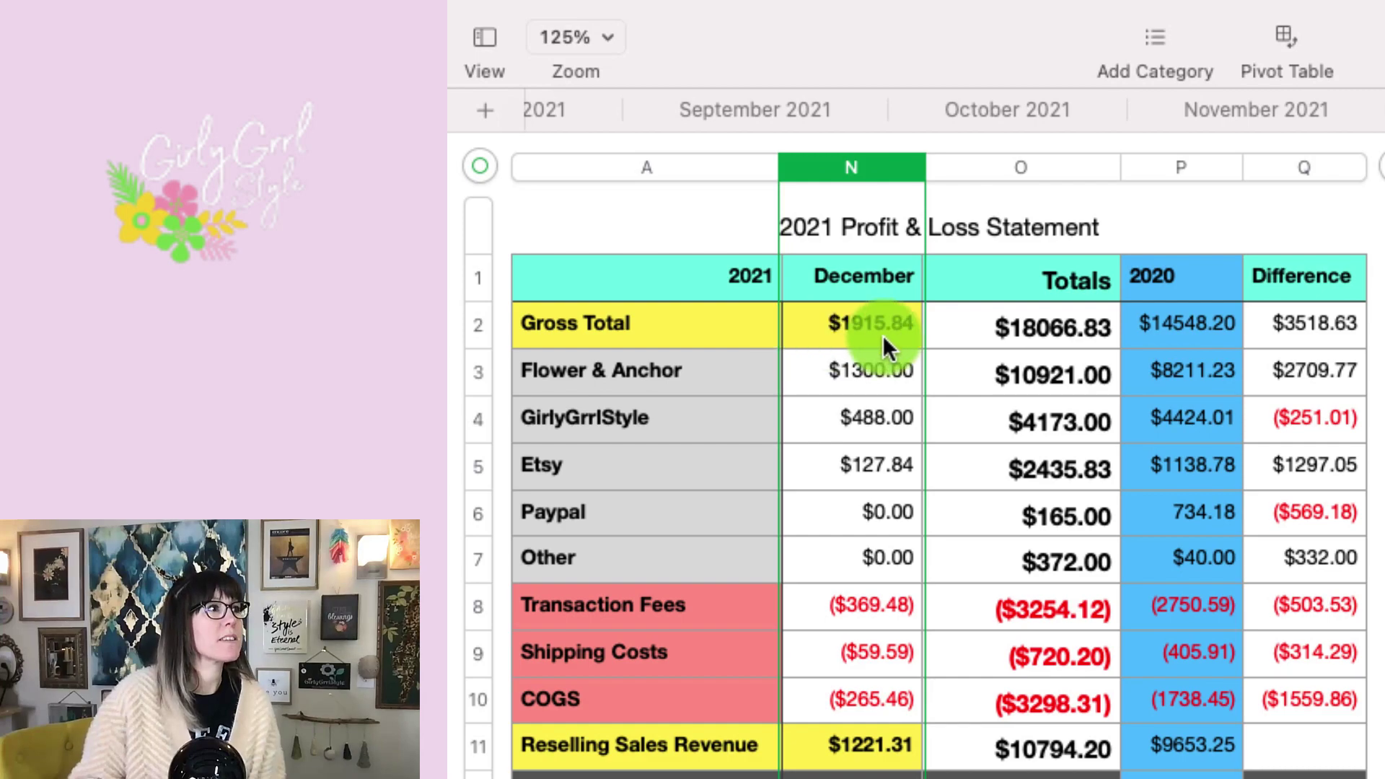
Examine December's income breakdown from Gross Total to Reselling Sales Revenue, including the Flower & Anchor, GirlyGrrlStyle and Etsy rows
{"action": "left_click_drag", "start_coordinate": [620, 324], "coordinate": [871, 726]}
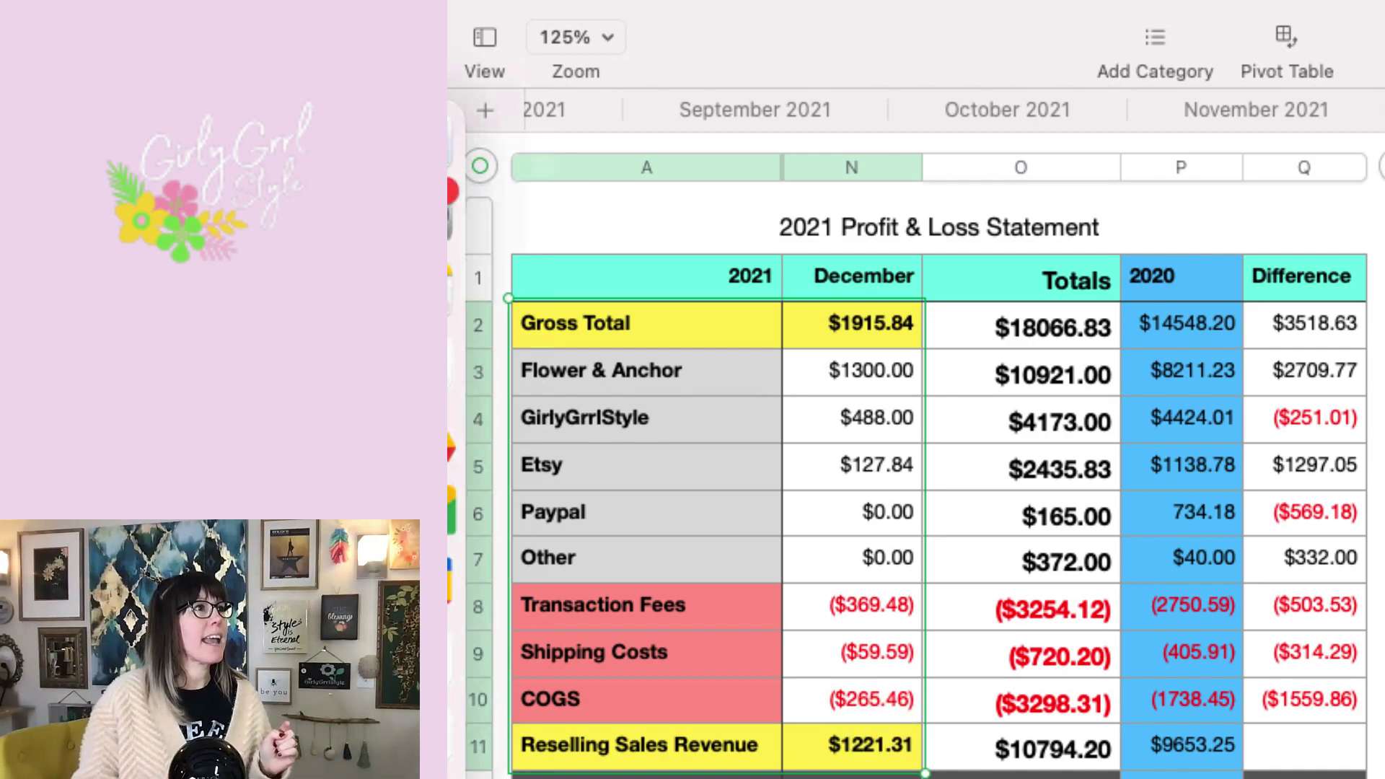
{"action": "left_click", "coordinate": [730, 371]}
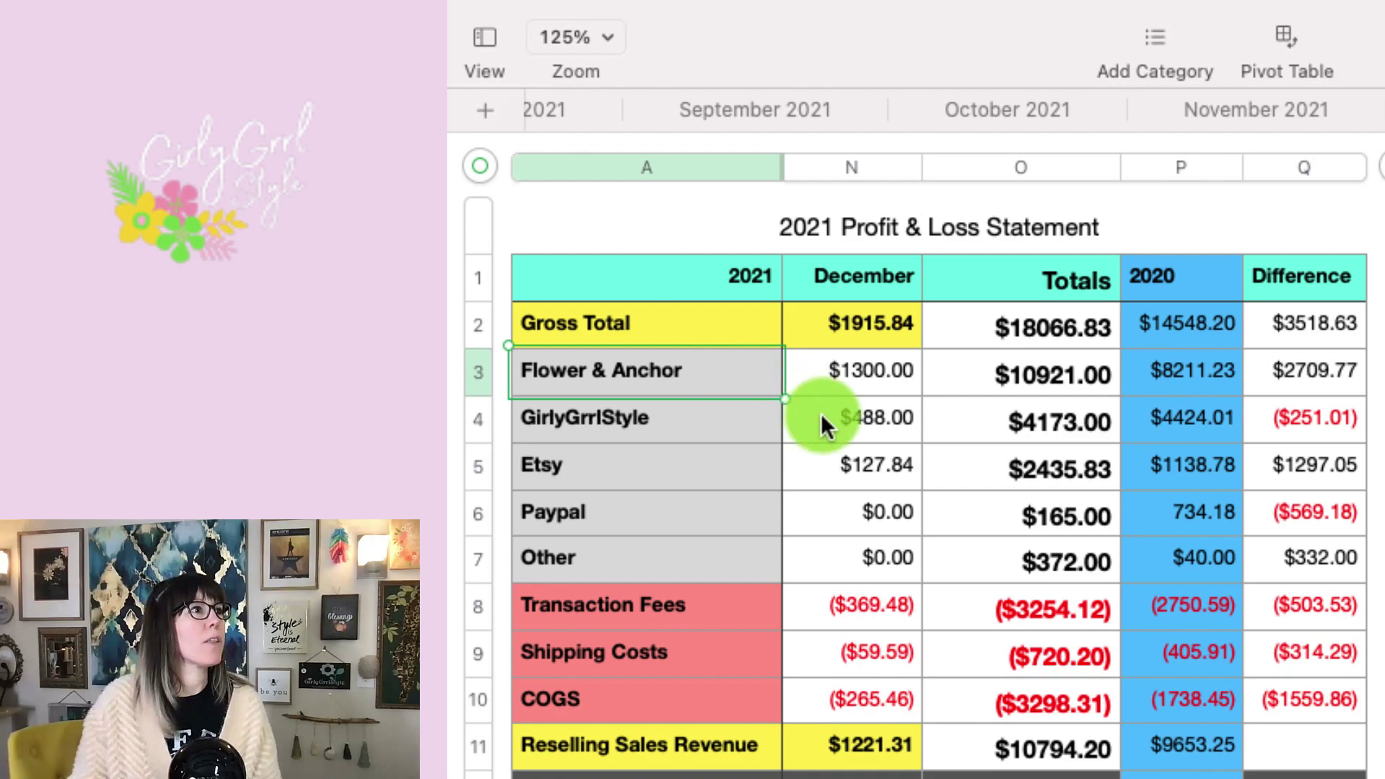
{"action": "left_click", "coordinate": [846, 420]}
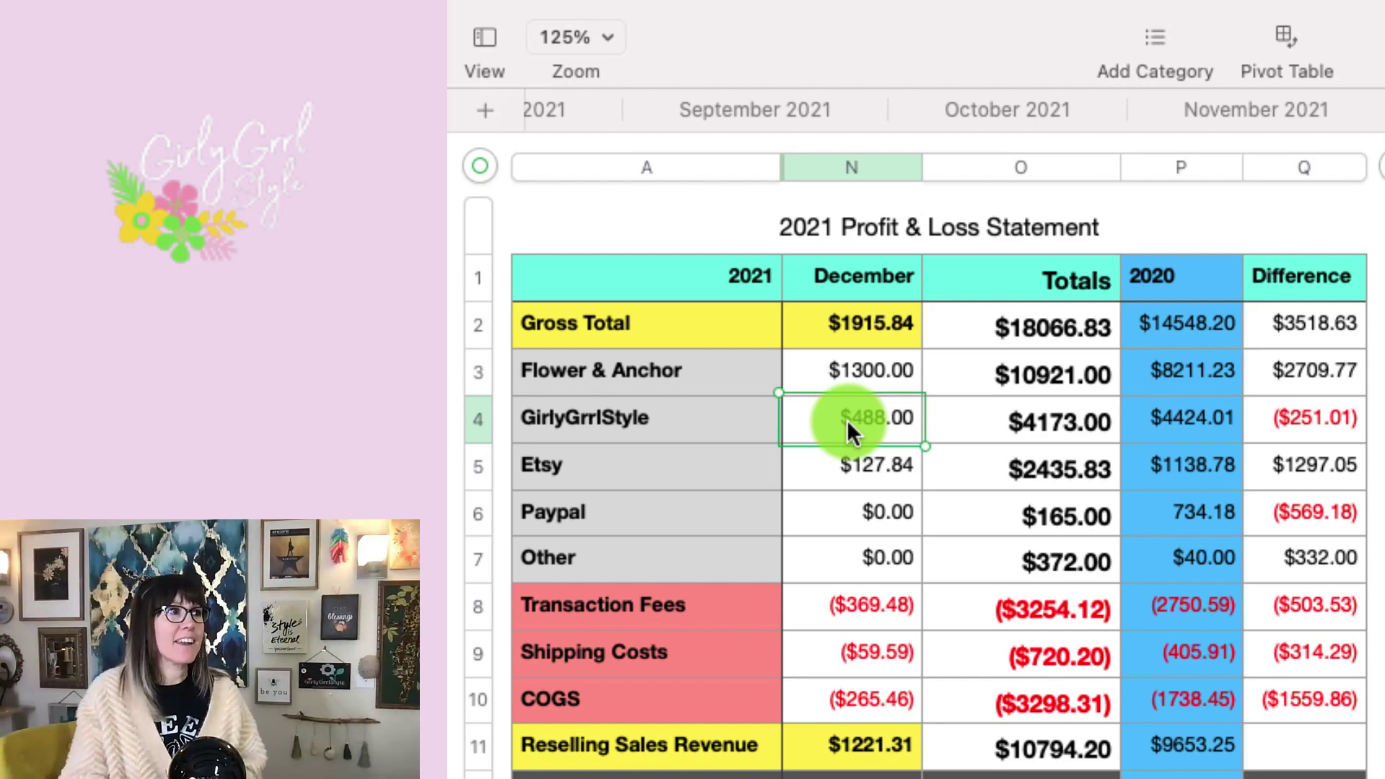
{"action": "left_click", "coordinate": [806, 476]}
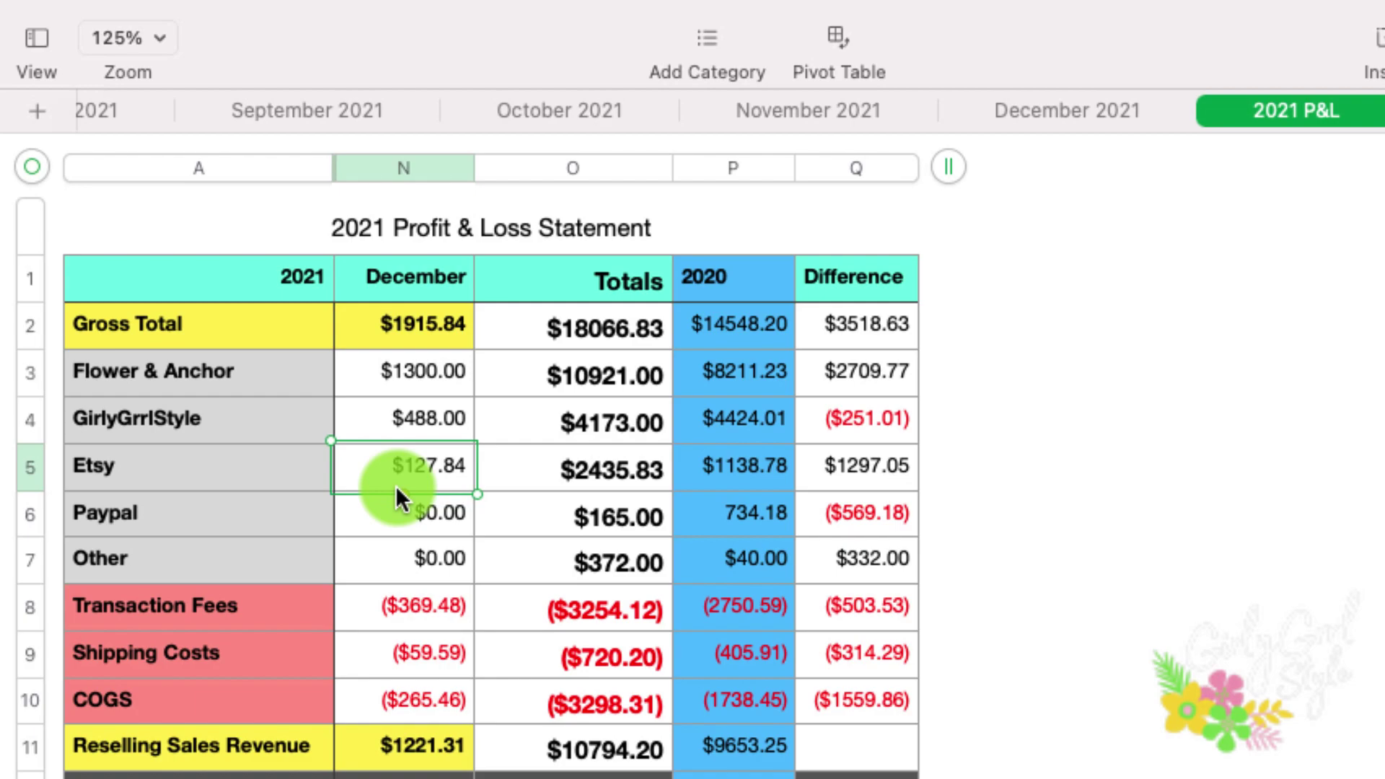
{"action": "scroll", "coordinate": [398, 478], "scroll_direction": "down", "scroll_amount": 1}
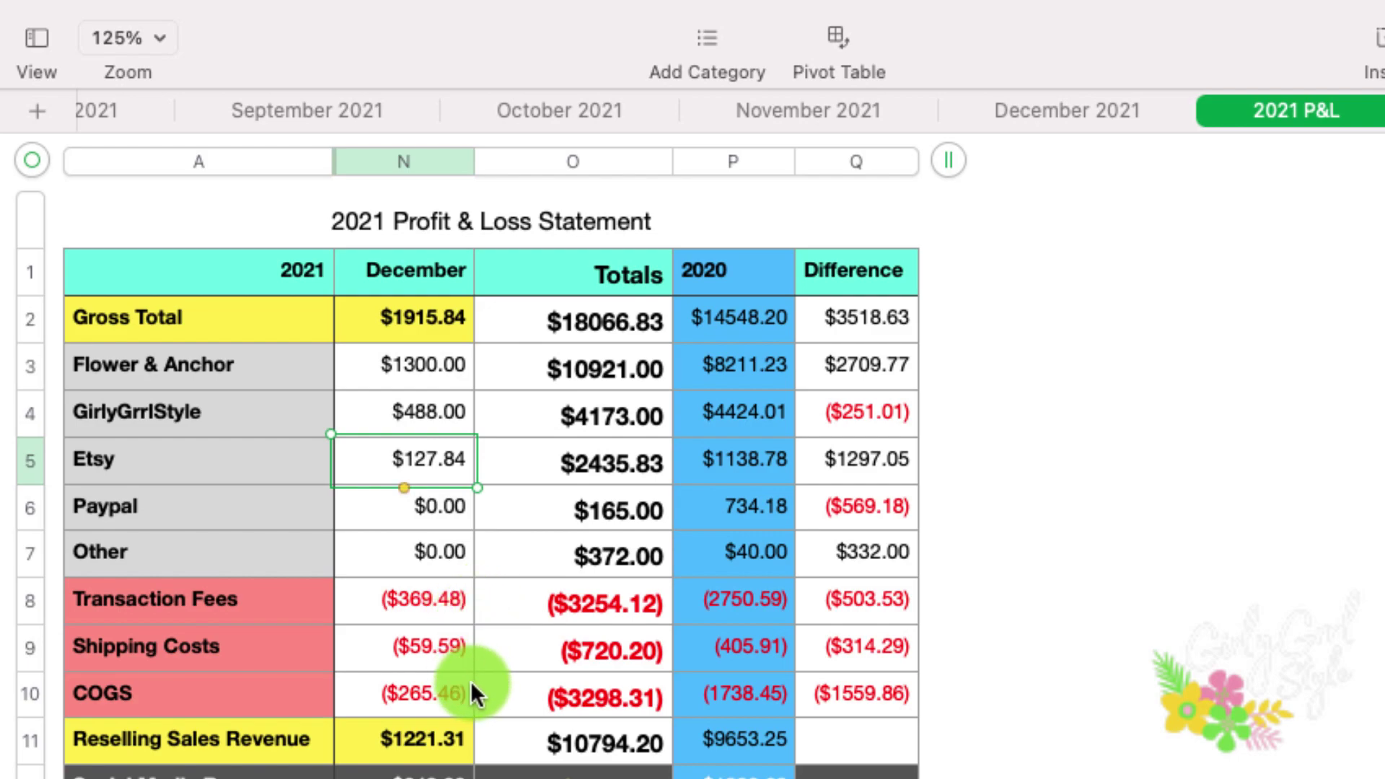
{"action": "left_click", "coordinate": [453, 737]}
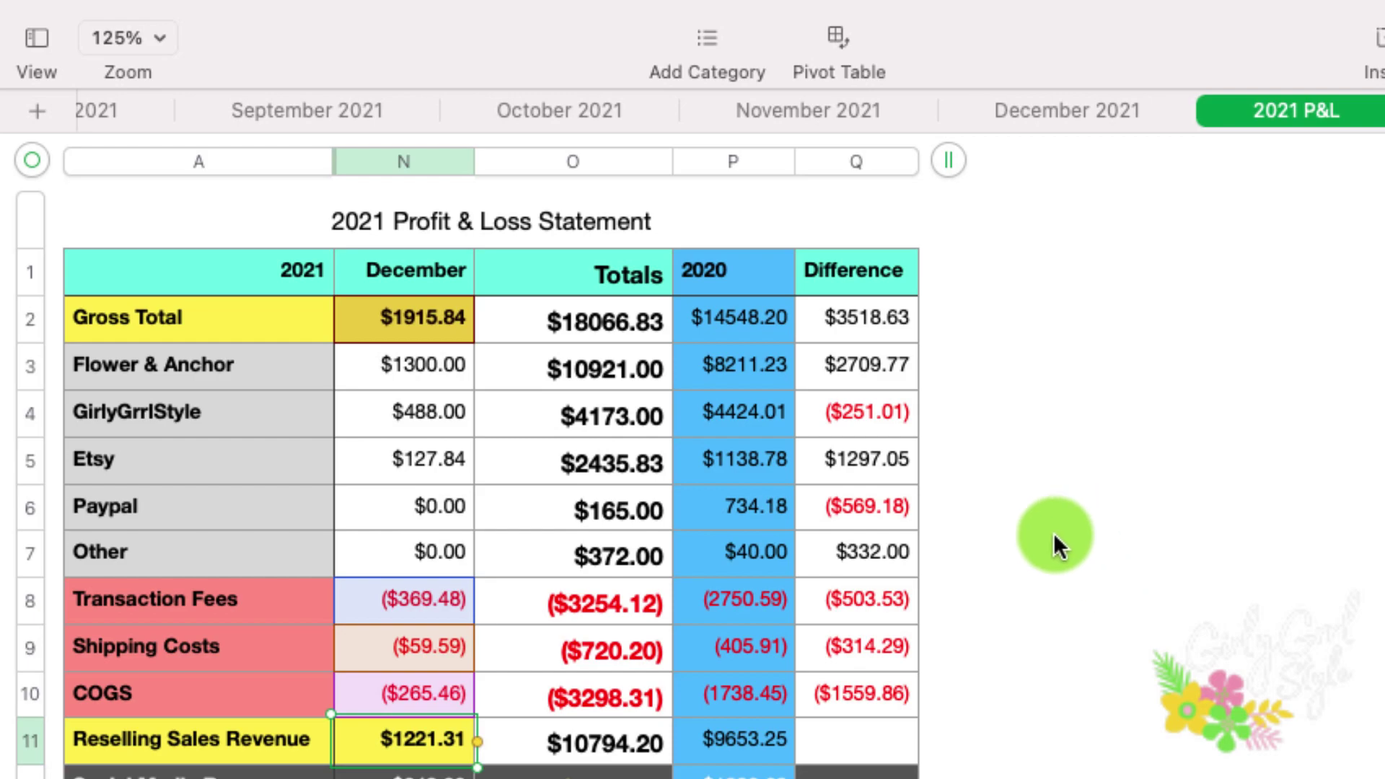
Unhide the January to November columns in the profit and loss table
{"action": "right_click", "coordinate": [395, 160]}
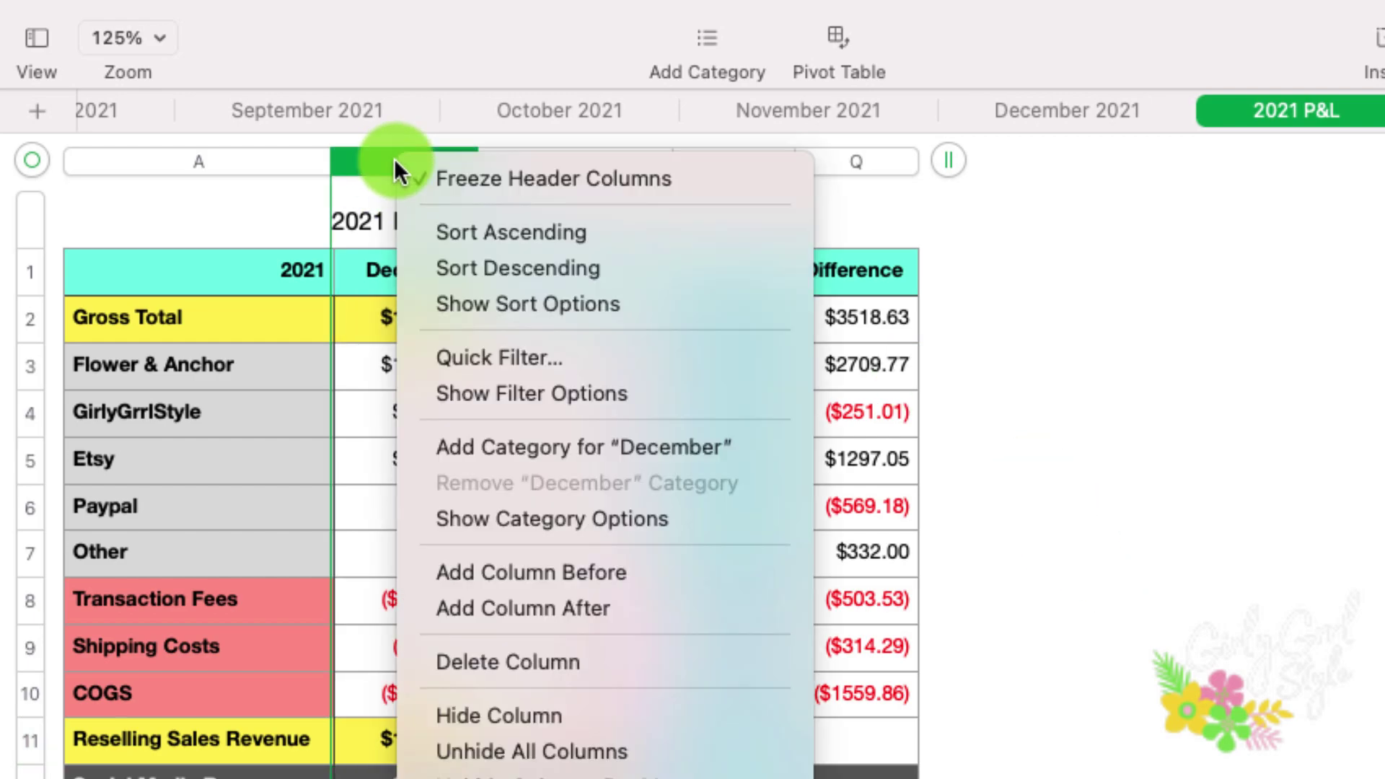
{"action": "left_click", "coordinate": [670, 715]}
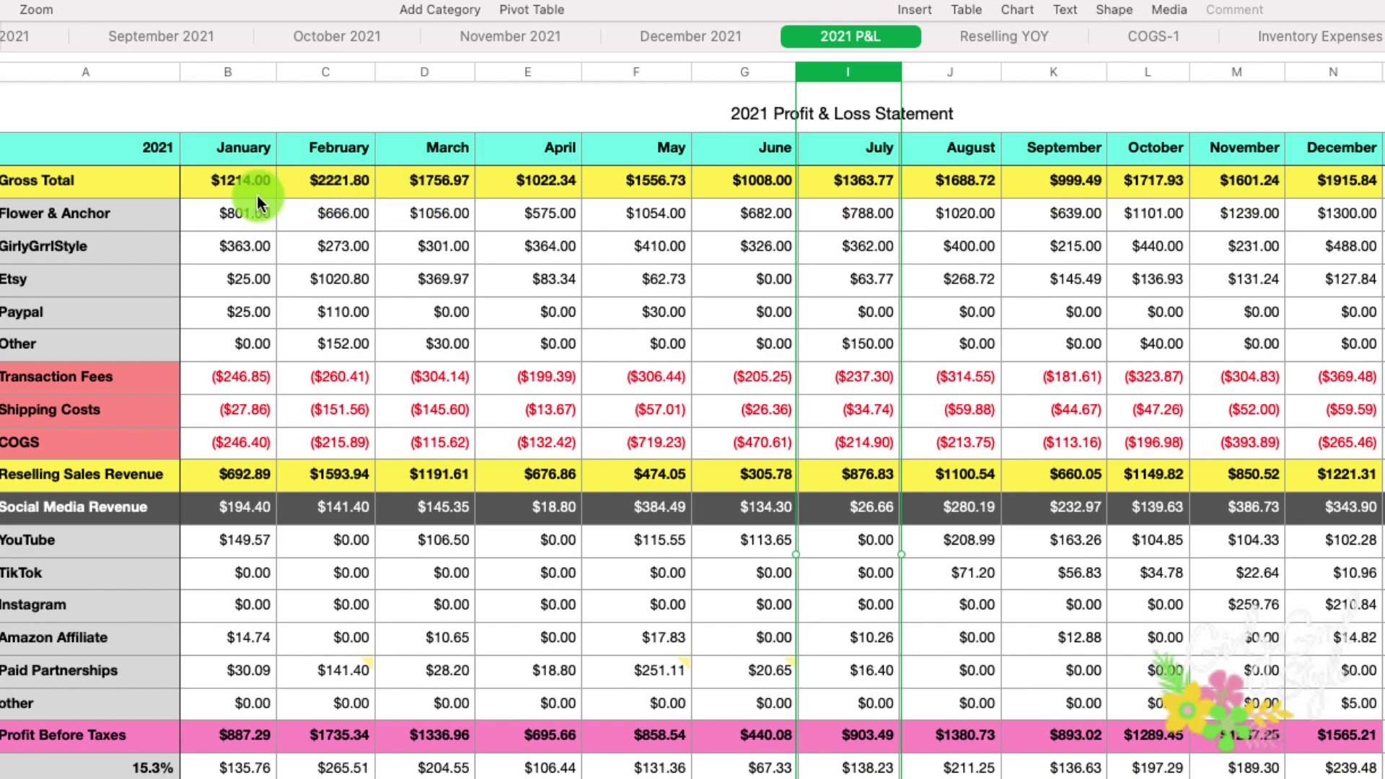
Compare the February gross total and its Etsy sales with the December gross total
{"action": "left_click", "coordinate": [328, 188]}
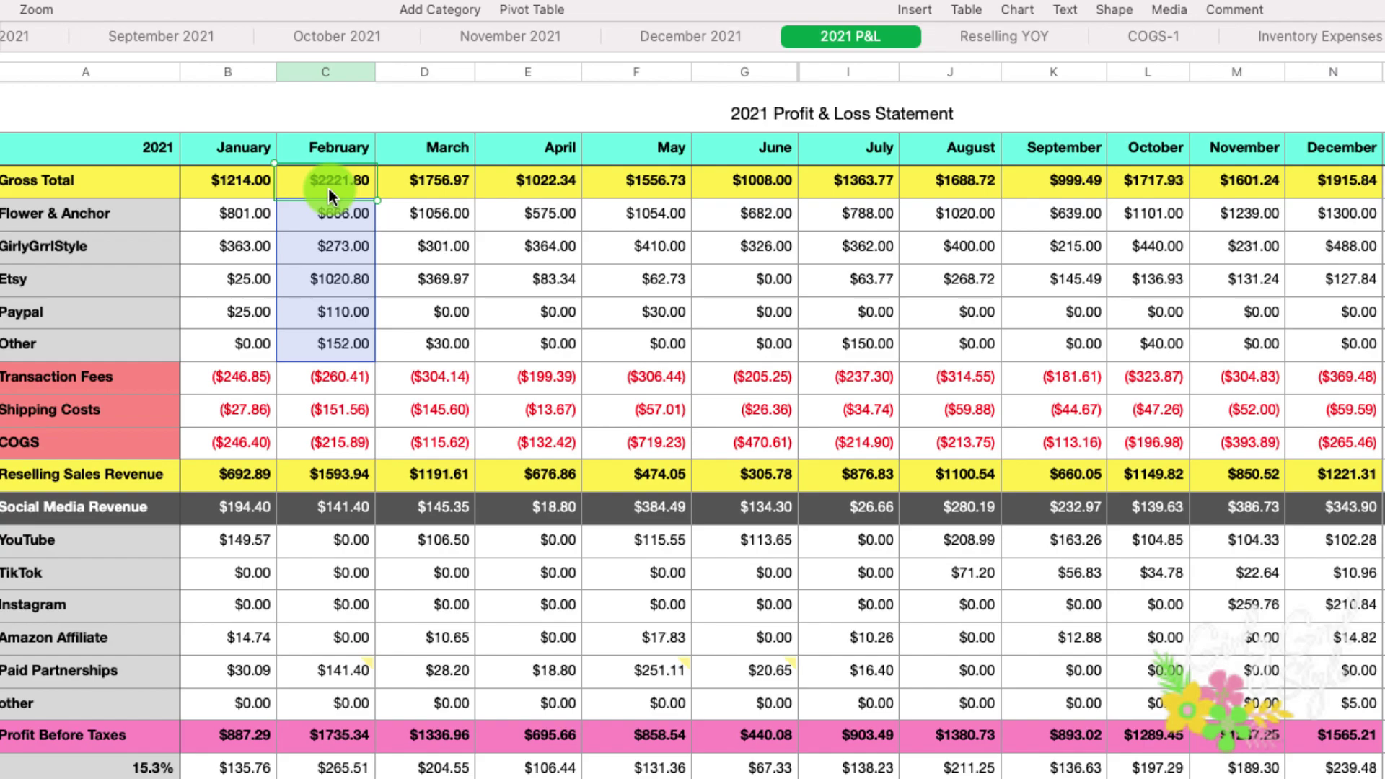
{"action": "left_click", "coordinate": [354, 281]}
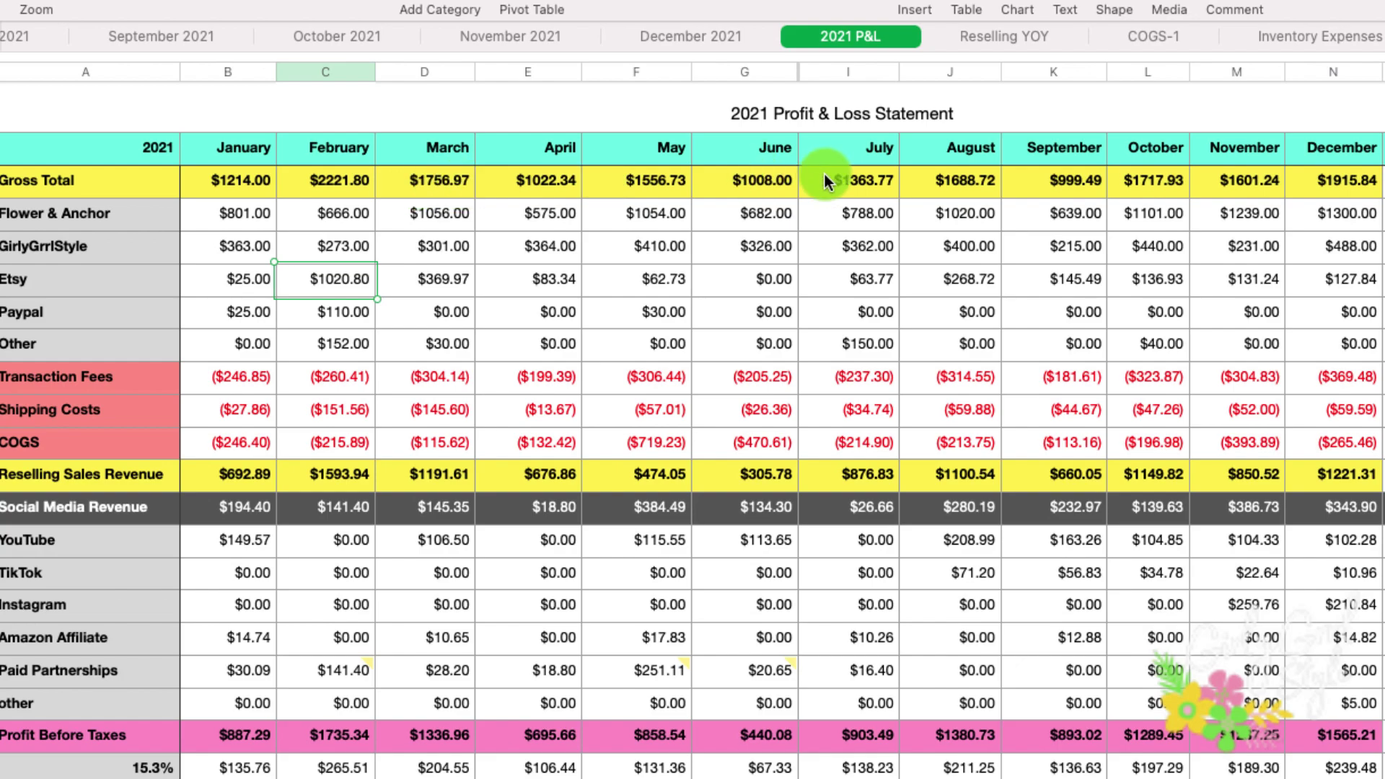
{"action": "left_click", "coordinate": [1327, 183]}
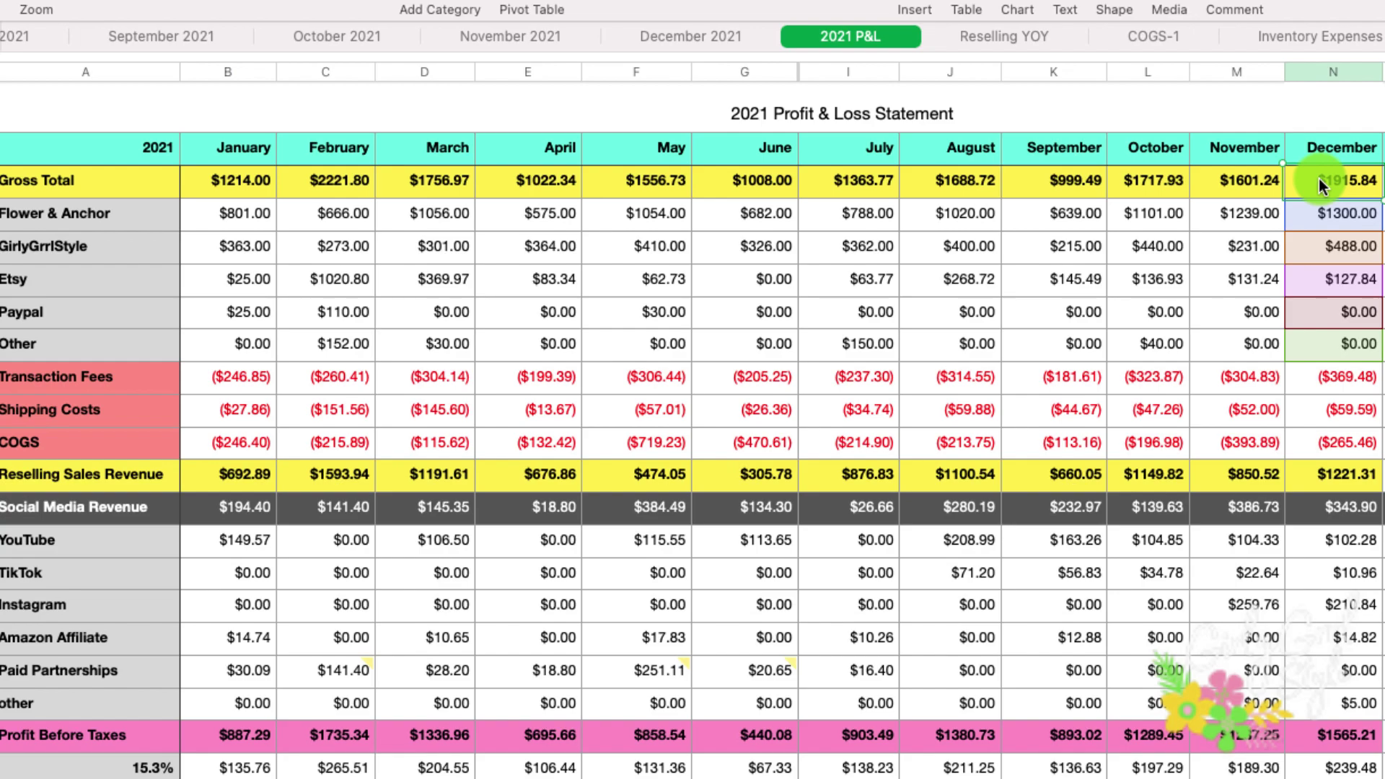
Examine the September column and the Etsy sales for June, August and September
{"action": "left_click", "coordinate": [1047, 72]}
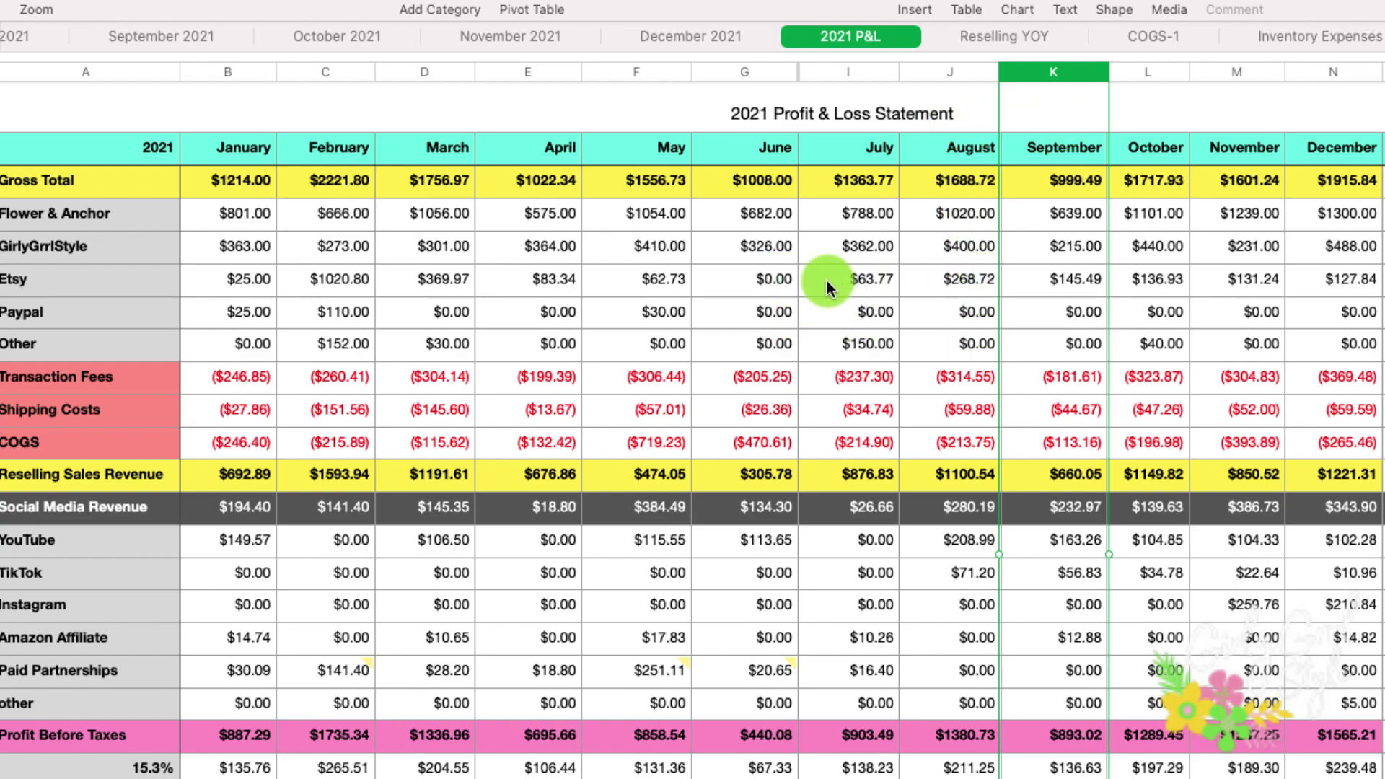
{"action": "left_click", "coordinate": [771, 280]}
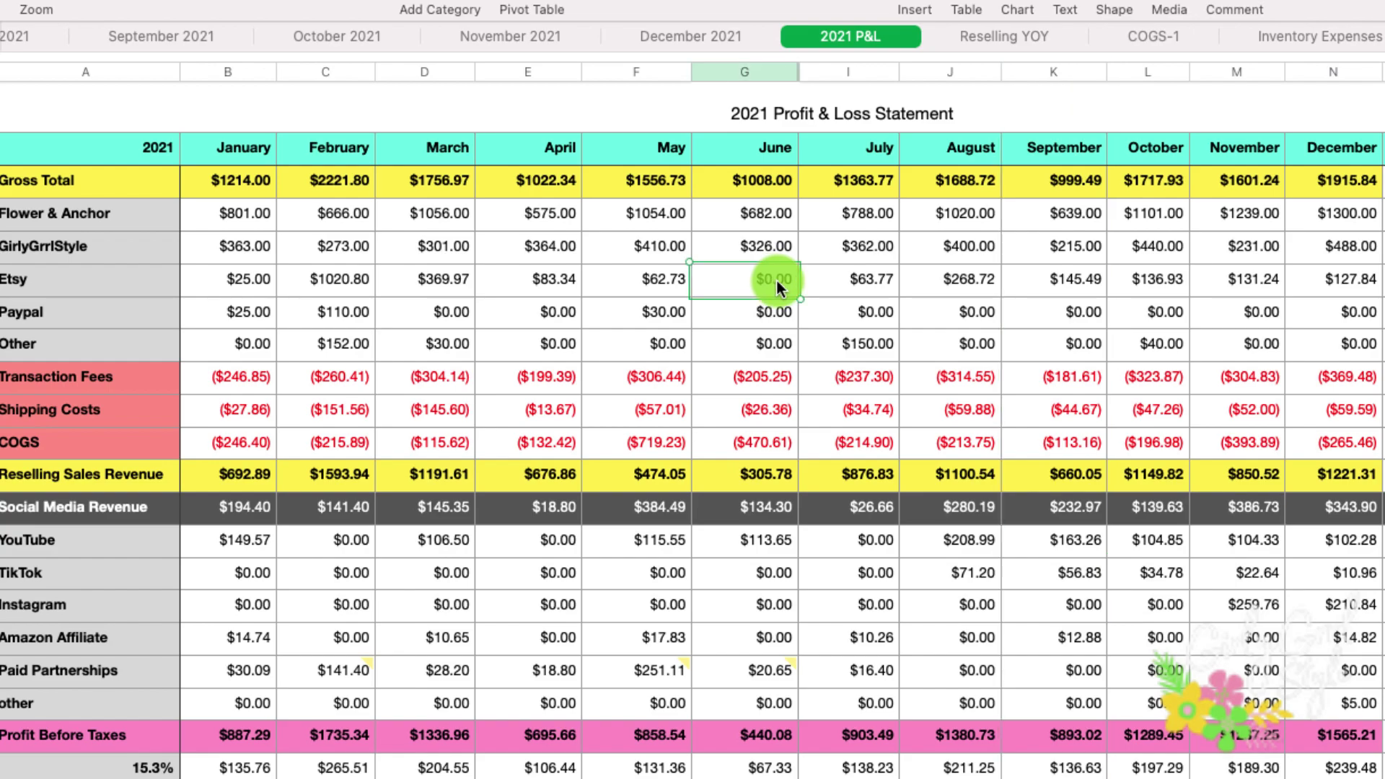
{"action": "left_click", "coordinate": [965, 281]}
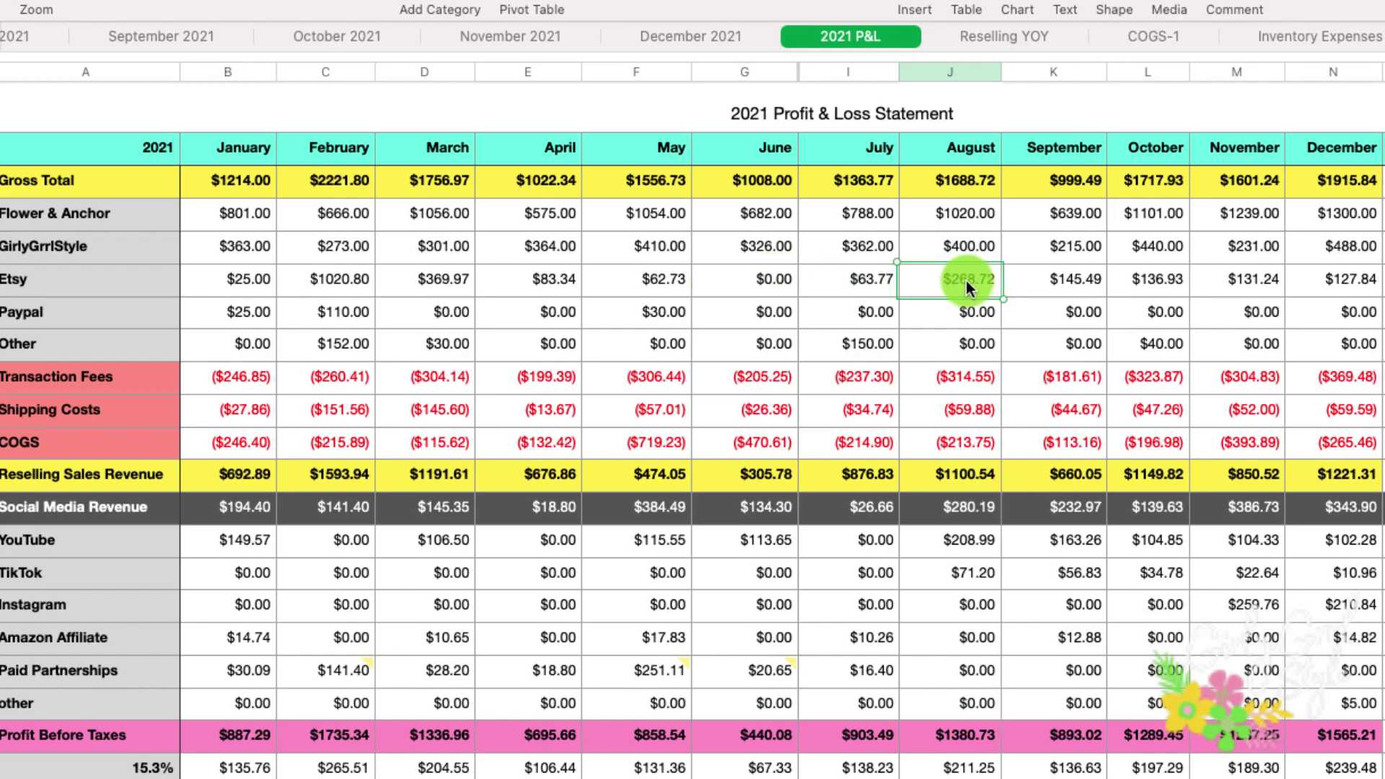
{"action": "left_click", "coordinate": [1052, 284]}
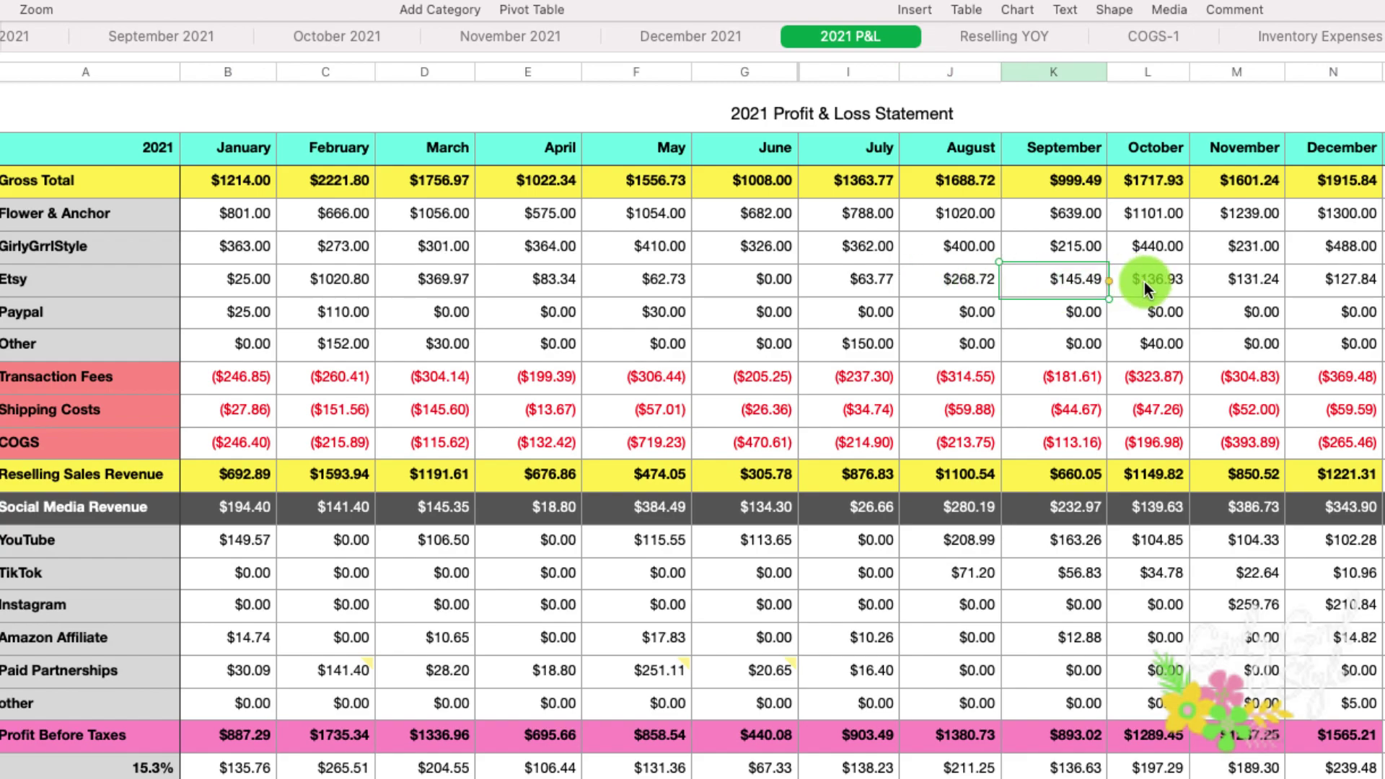
Review the gross totals for October and November alongside the December column
{"action": "left_click", "coordinate": [1144, 183]}
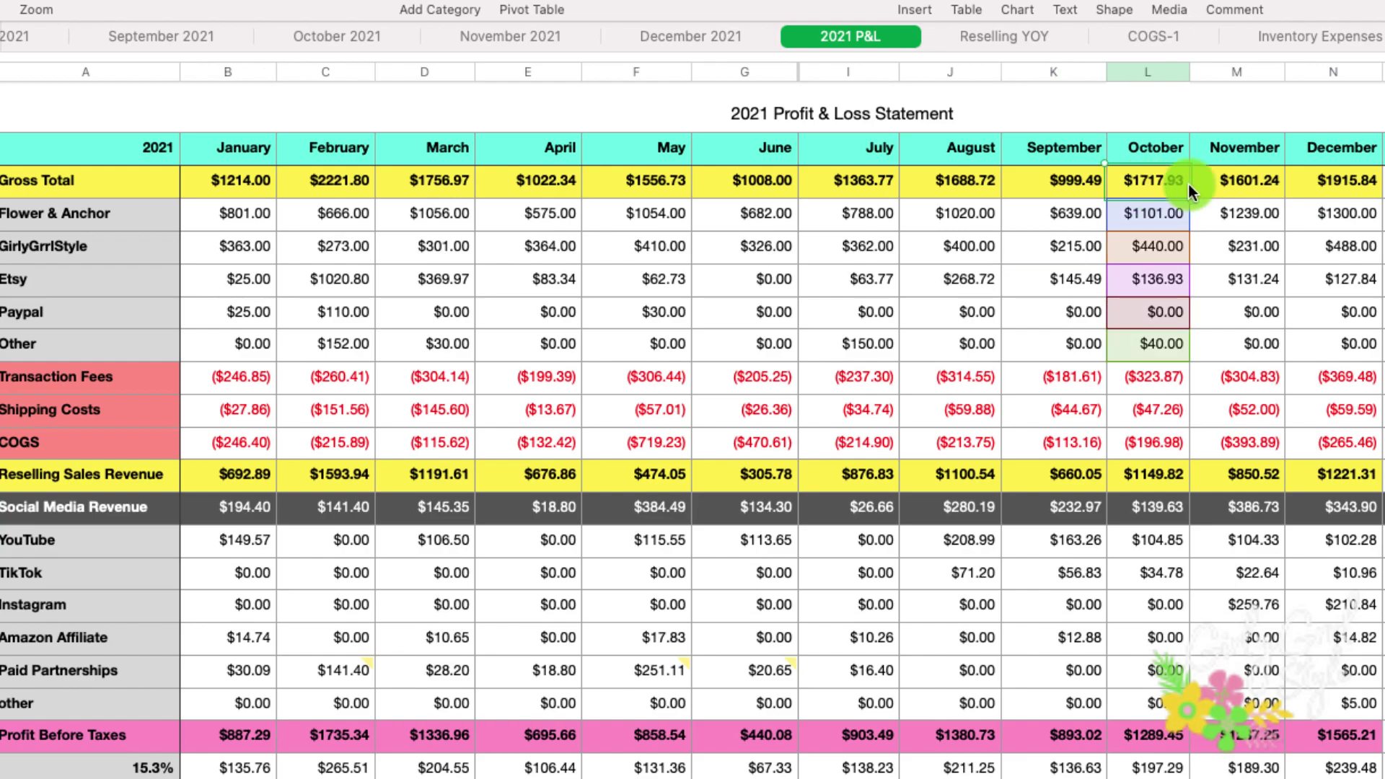
{"action": "left_click", "coordinate": [1243, 185]}
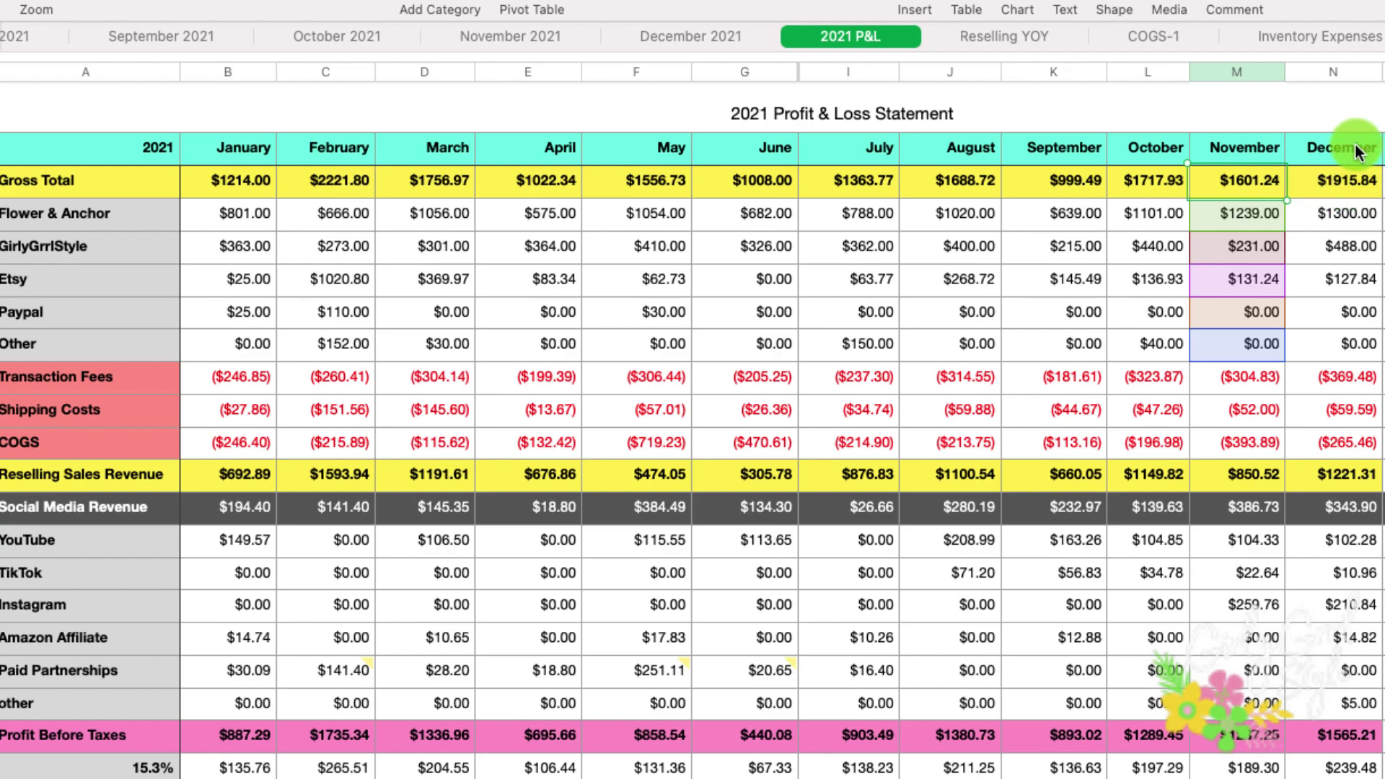
{"action": "left_click", "coordinate": [1357, 152]}
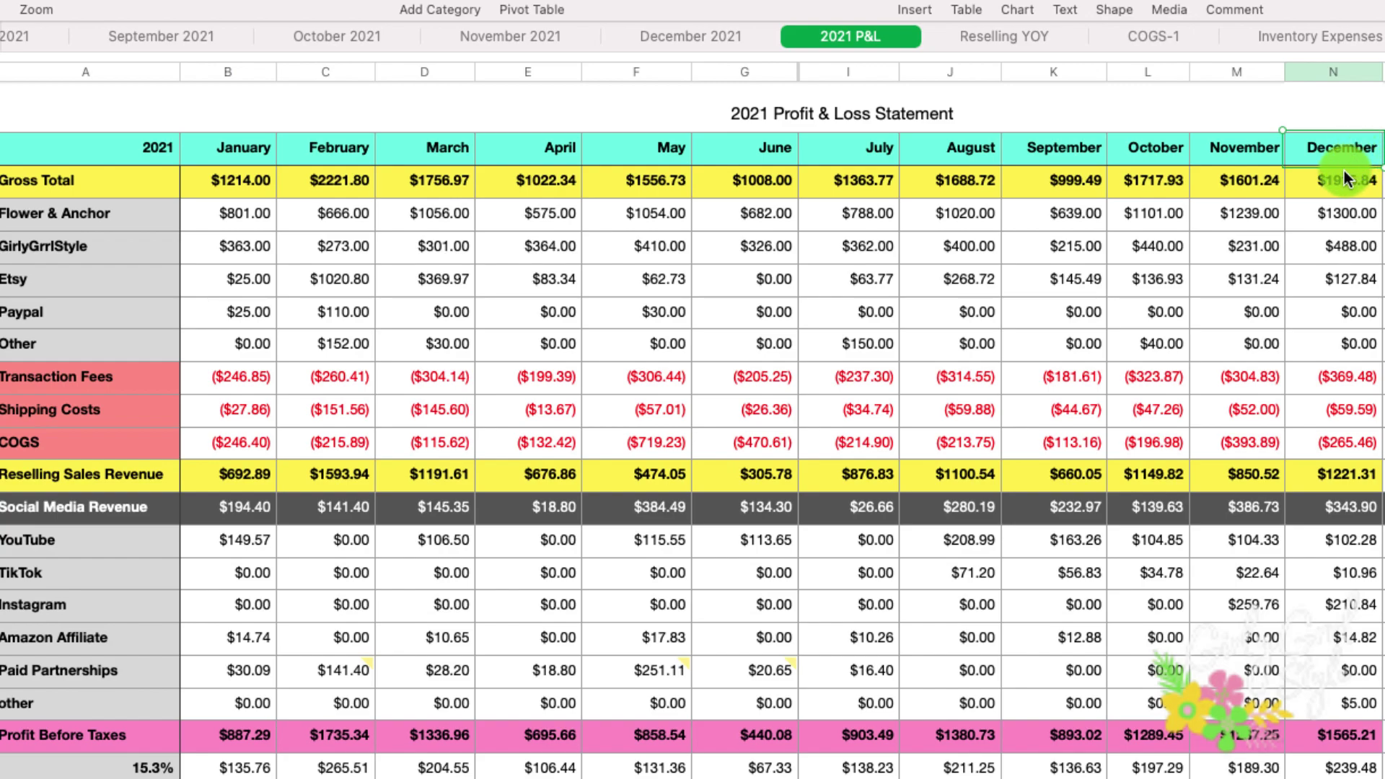
Compare the 2021 gross total with the 2020 gross total and inspect their difference
{"action": "scroll", "coordinate": [1344, 170], "scroll_direction": "right", "scroll_amount": 5}
{"action": "scroll", "coordinate": [1340, 170], "scroll_direction": "right", "scroll_amount": 1}
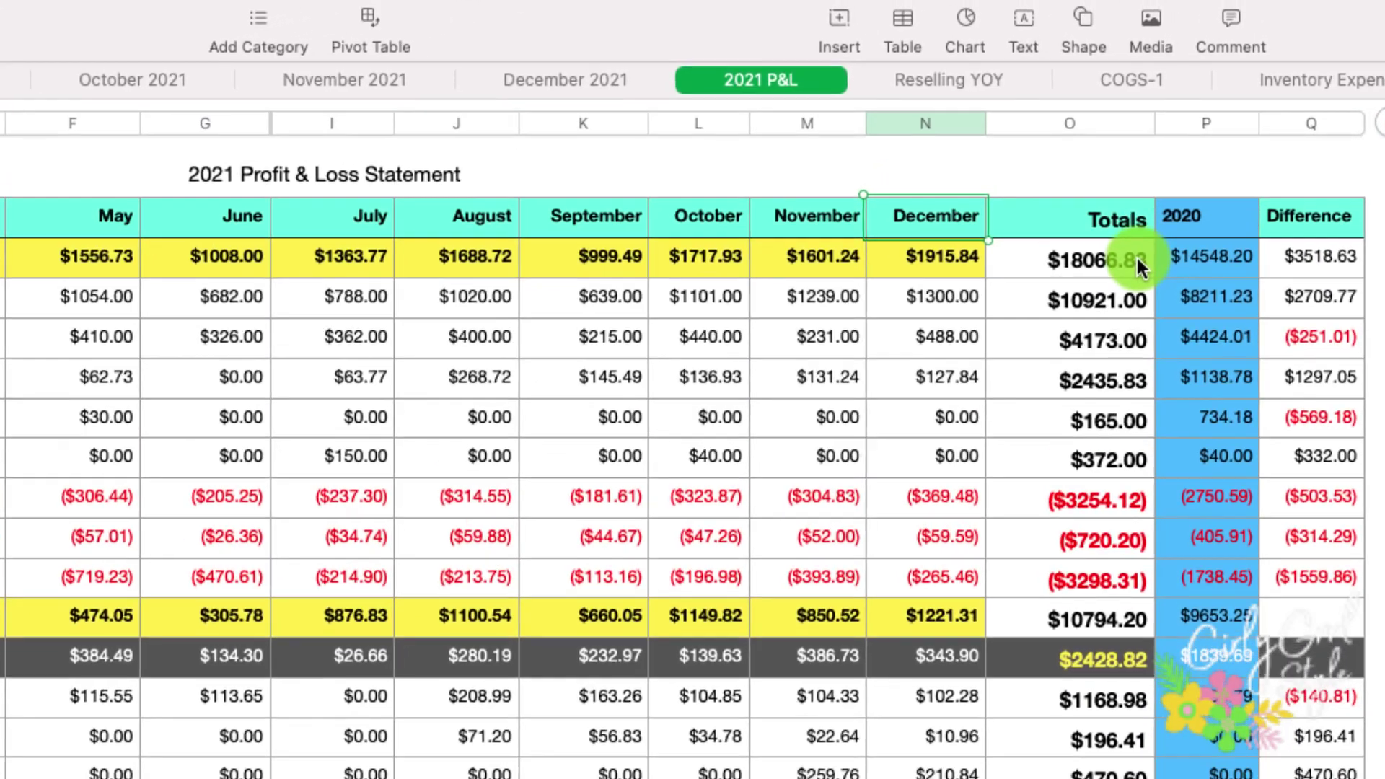
{"action": "left_click", "coordinate": [1136, 259]}
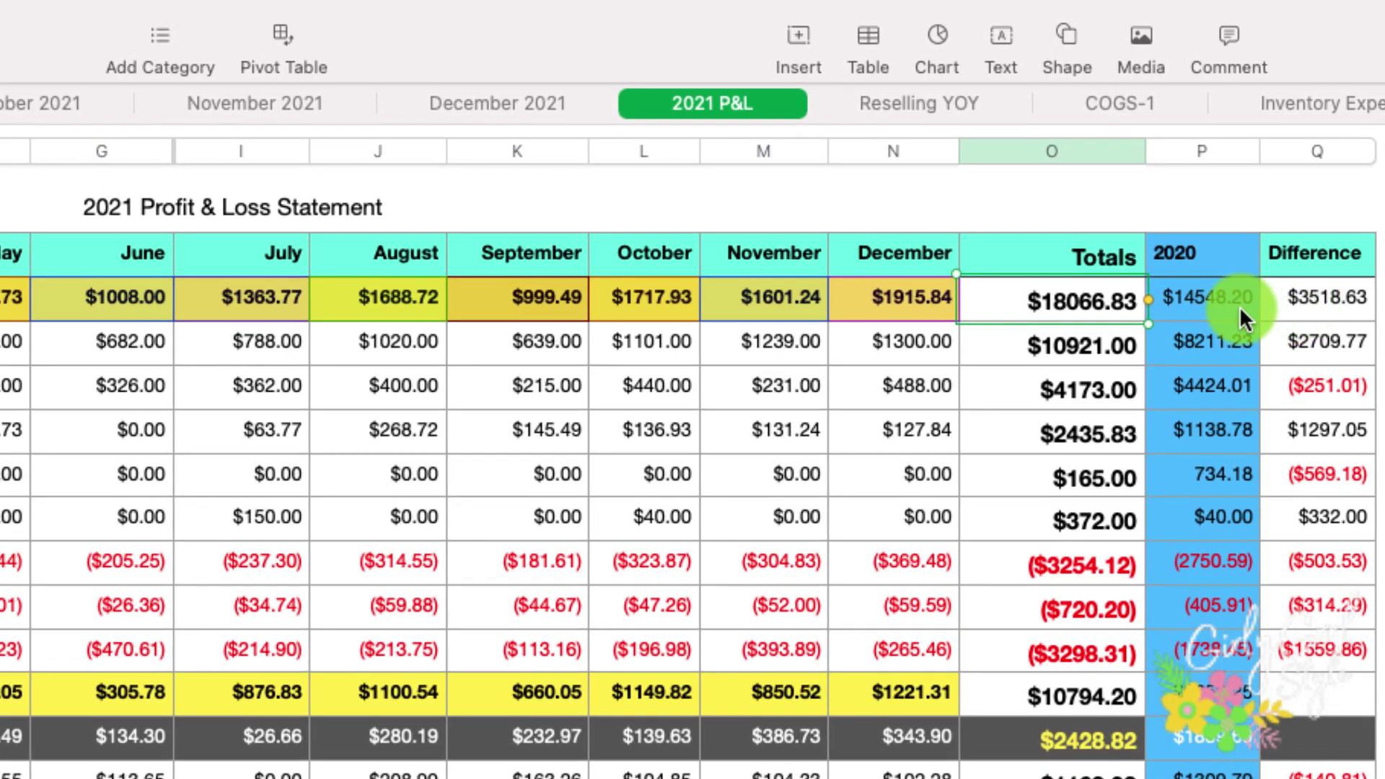
{"action": "left_click", "coordinate": [1238, 306]}
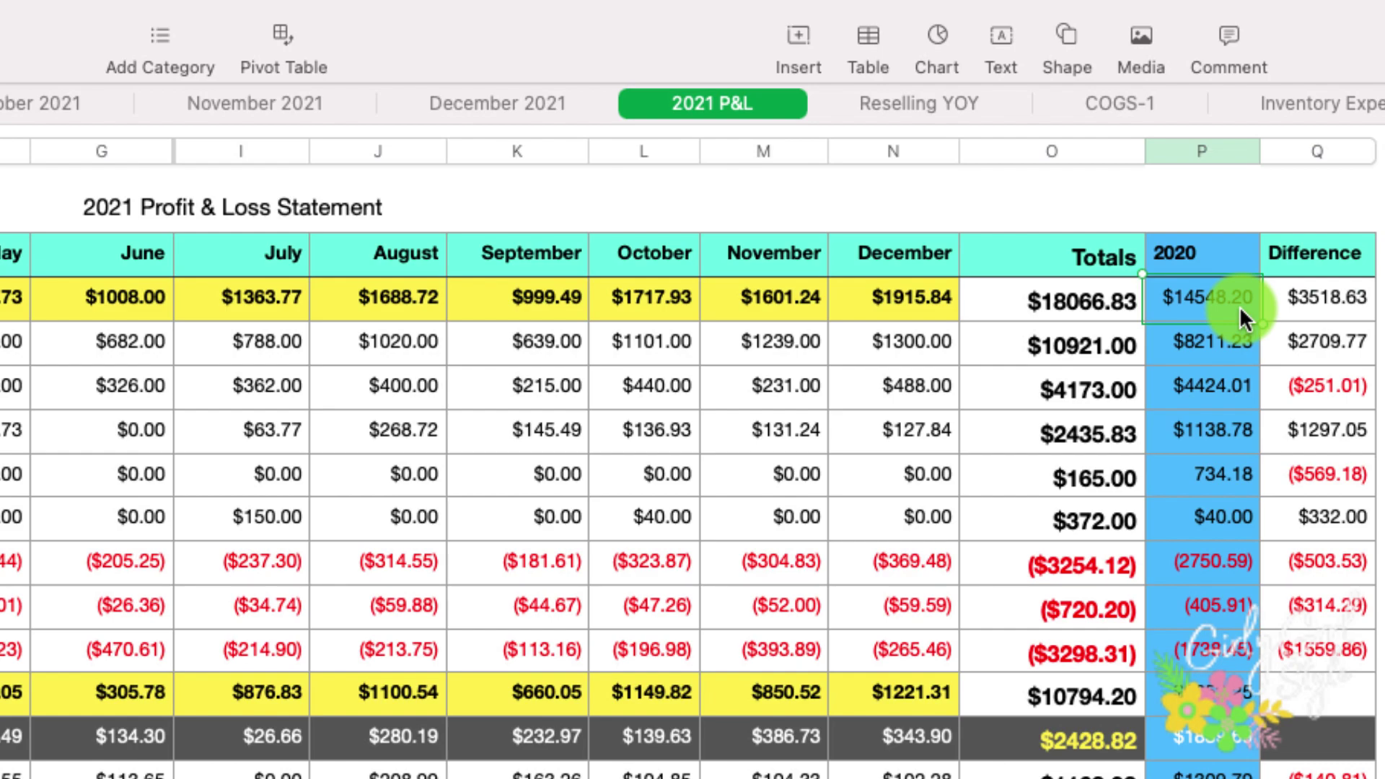
{"action": "left_click", "coordinate": [1357, 300]}
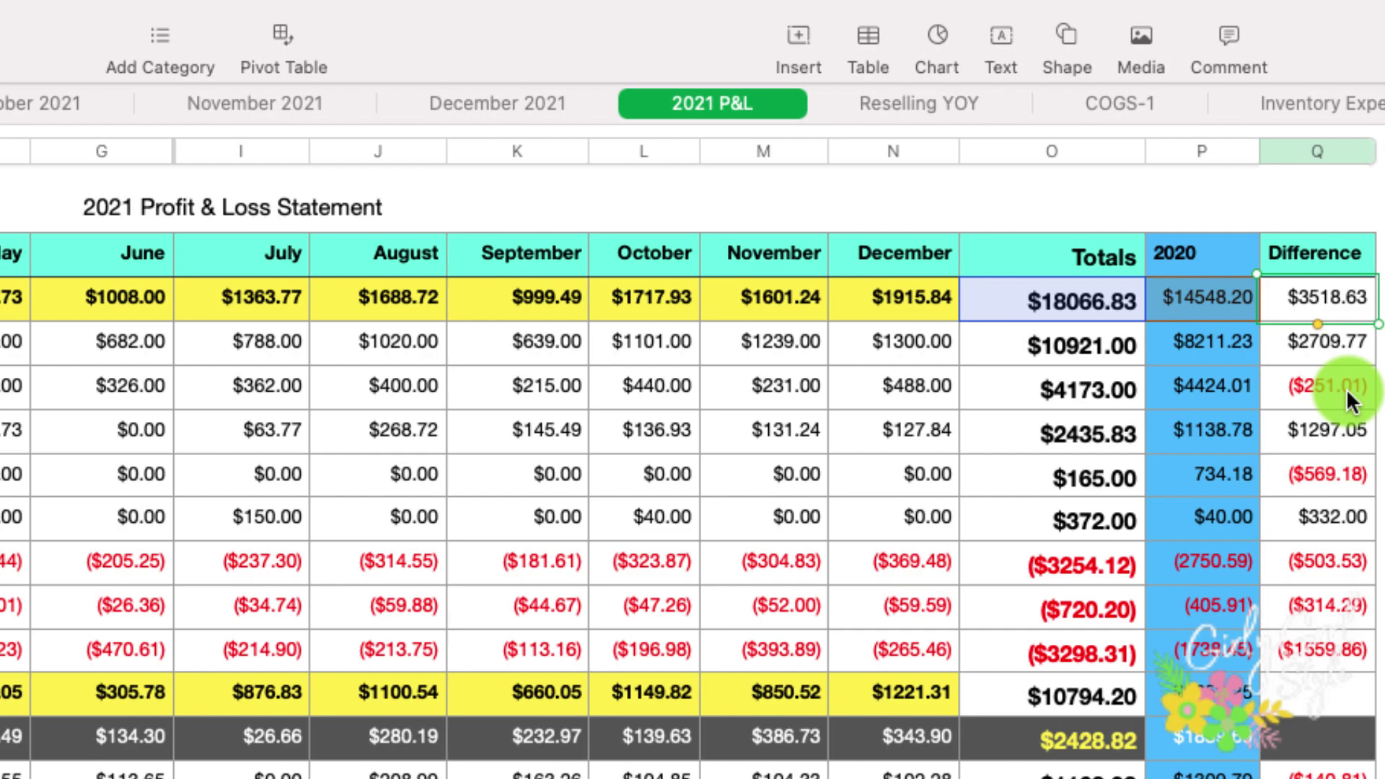
Check the year-over-year difference for Flower & Anchor and GirlyGrrlStyle, and compare Etsy's 2020 and 2021 totals
{"action": "left_click", "coordinate": [1346, 349]}
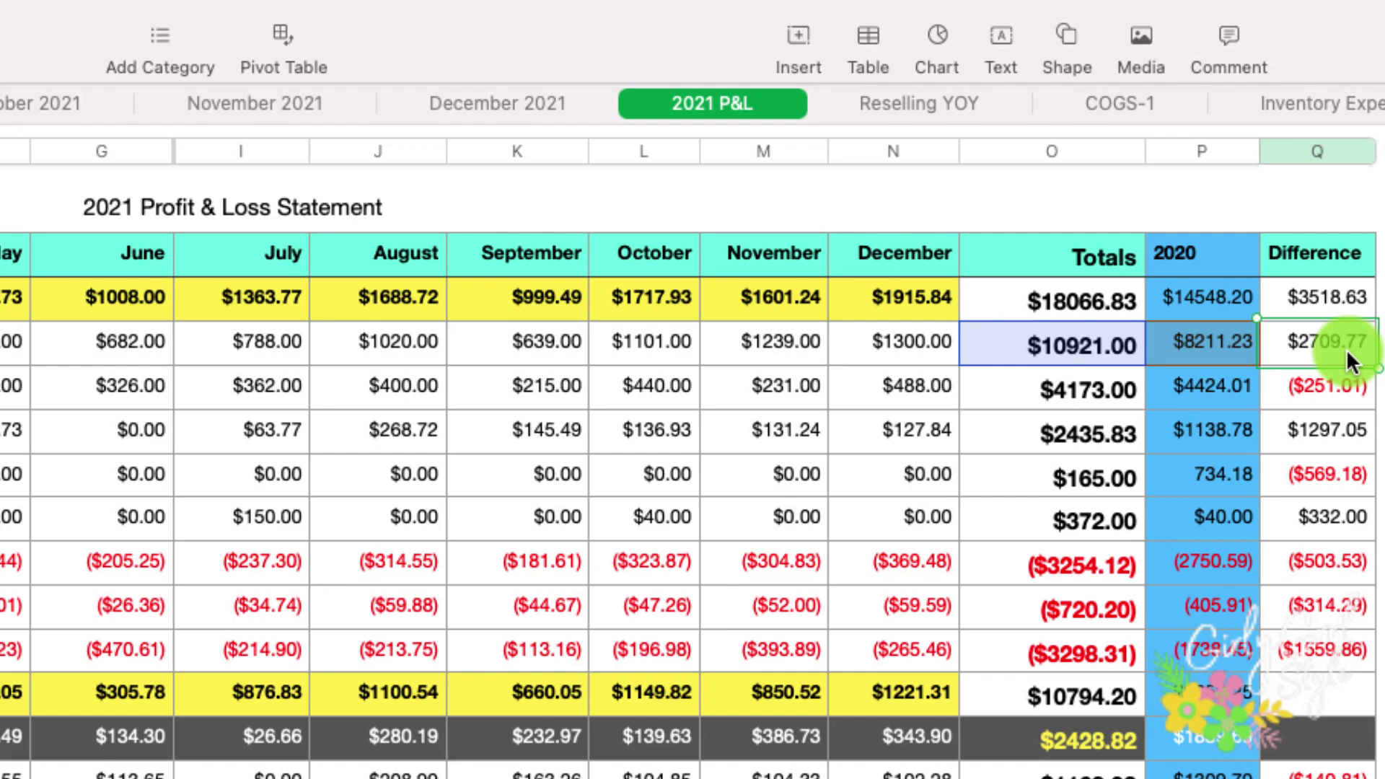
{"action": "left_click", "coordinate": [1362, 400]}
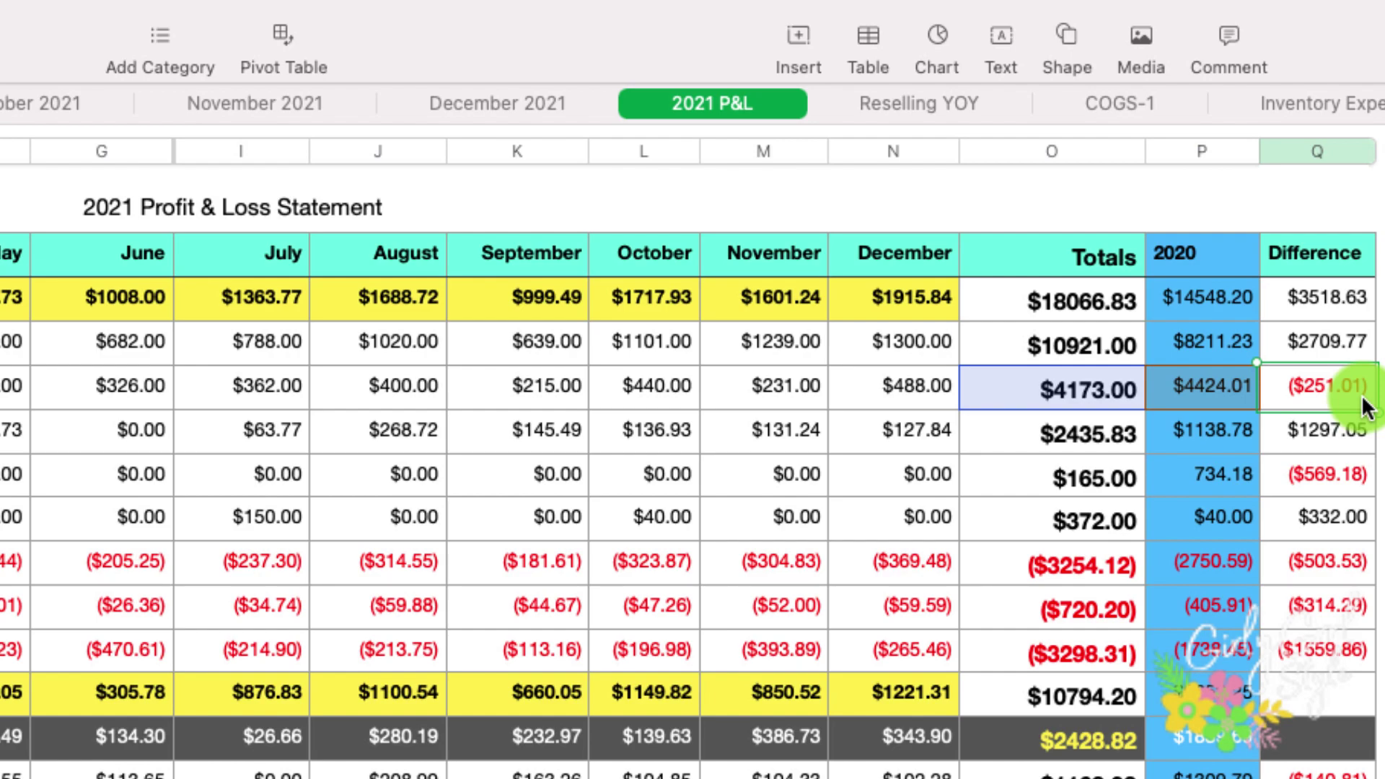
{"action": "left_click", "coordinate": [1244, 430]}
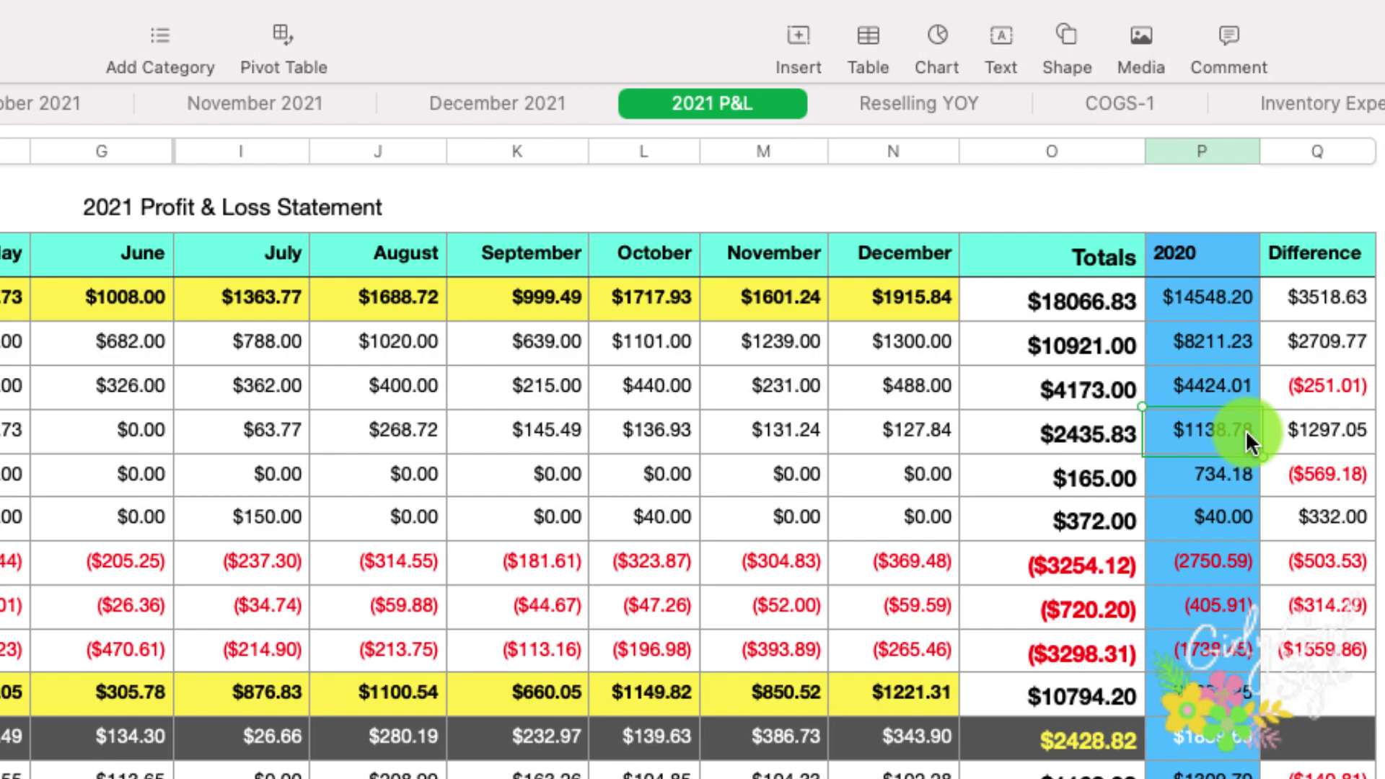
{"action": "left_click", "coordinate": [1115, 430]}
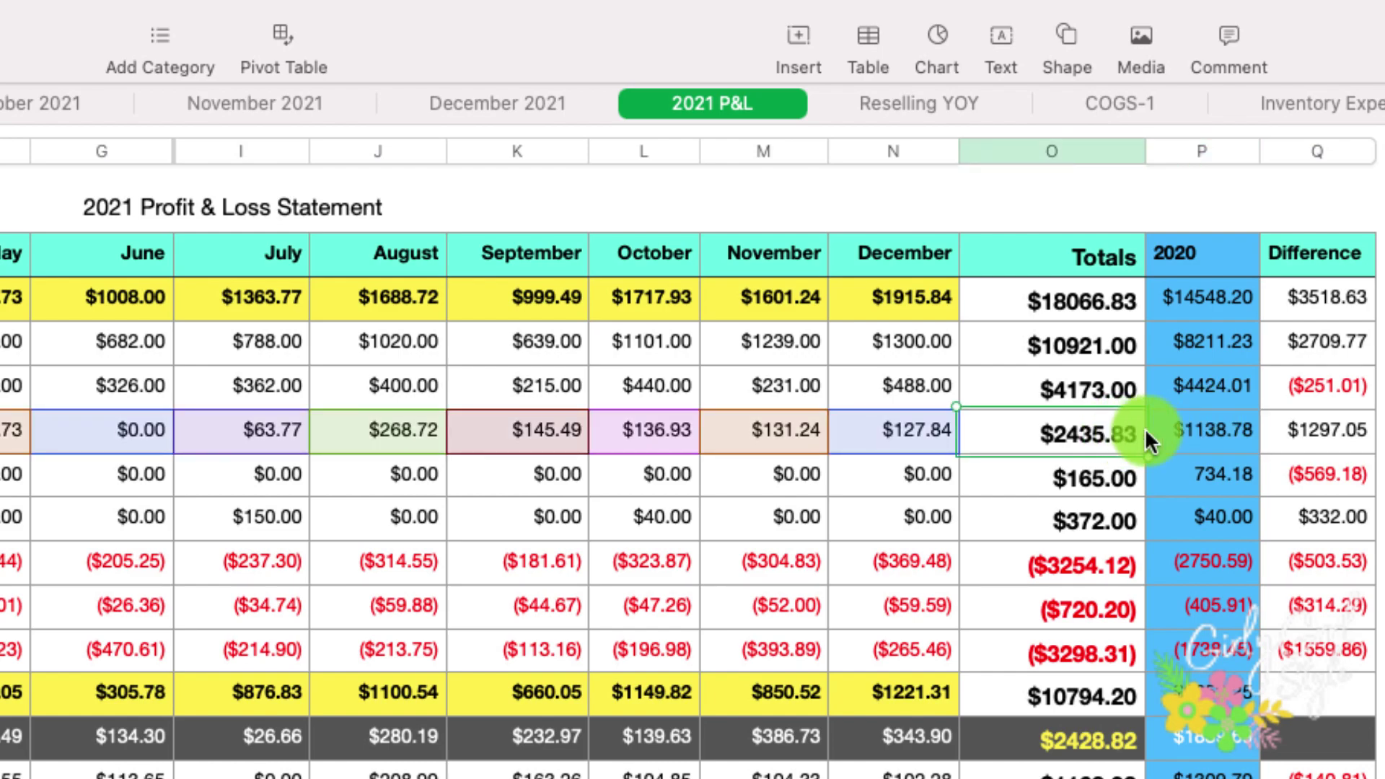
Check Etsy's year-over-year difference and the 2021 total for reselling sales revenue
{"action": "left_click", "coordinate": [1310, 431]}
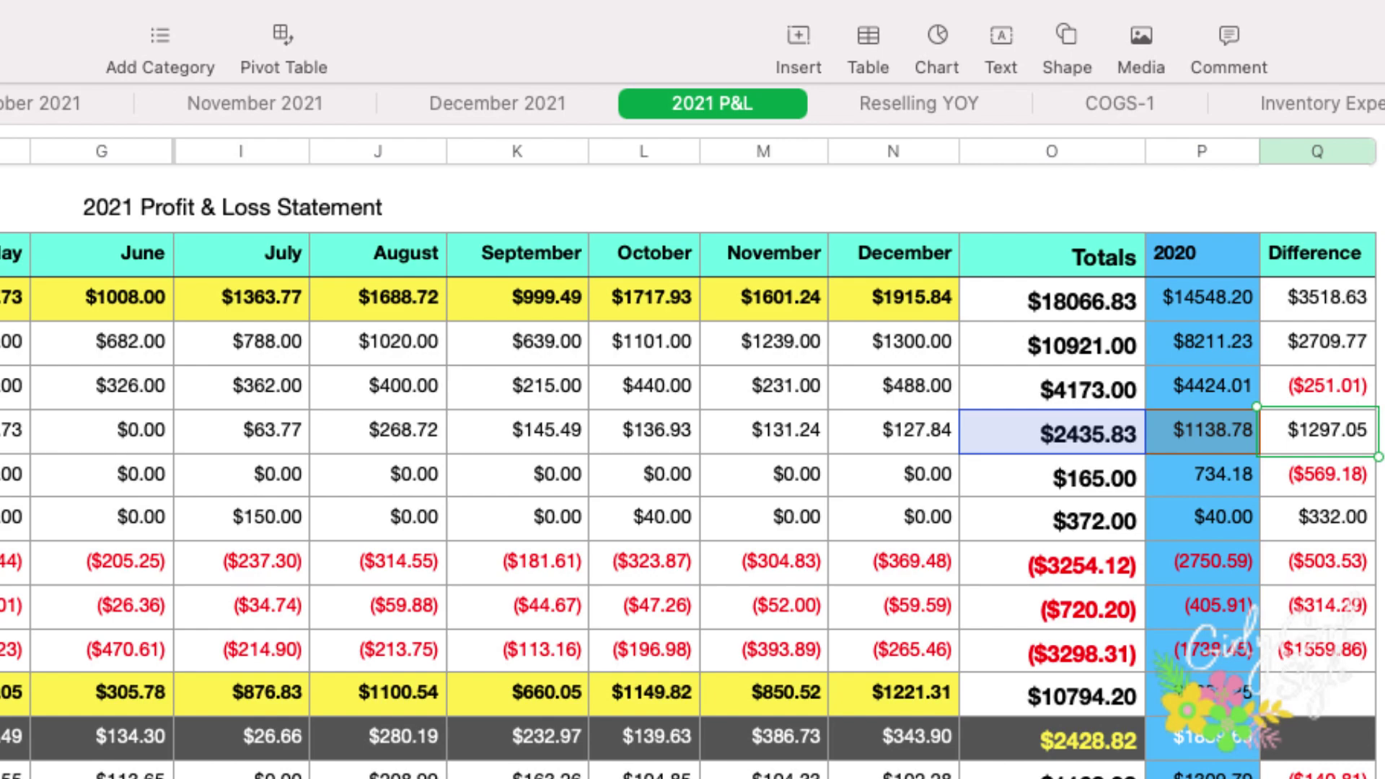
{"action": "scroll", "coordinate": [692, 454], "scroll_direction": "down", "scroll_amount": 1}
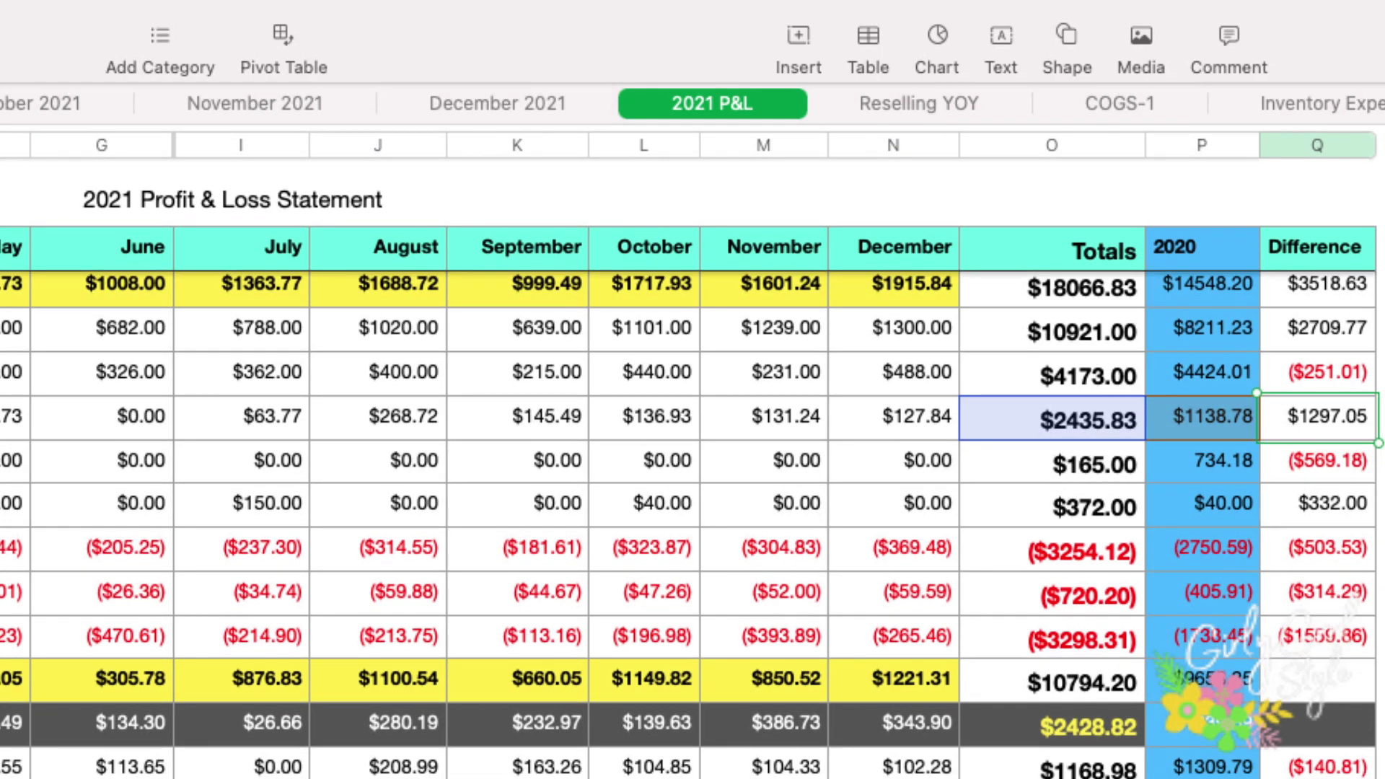
{"action": "left_click", "coordinate": [1103, 681]}
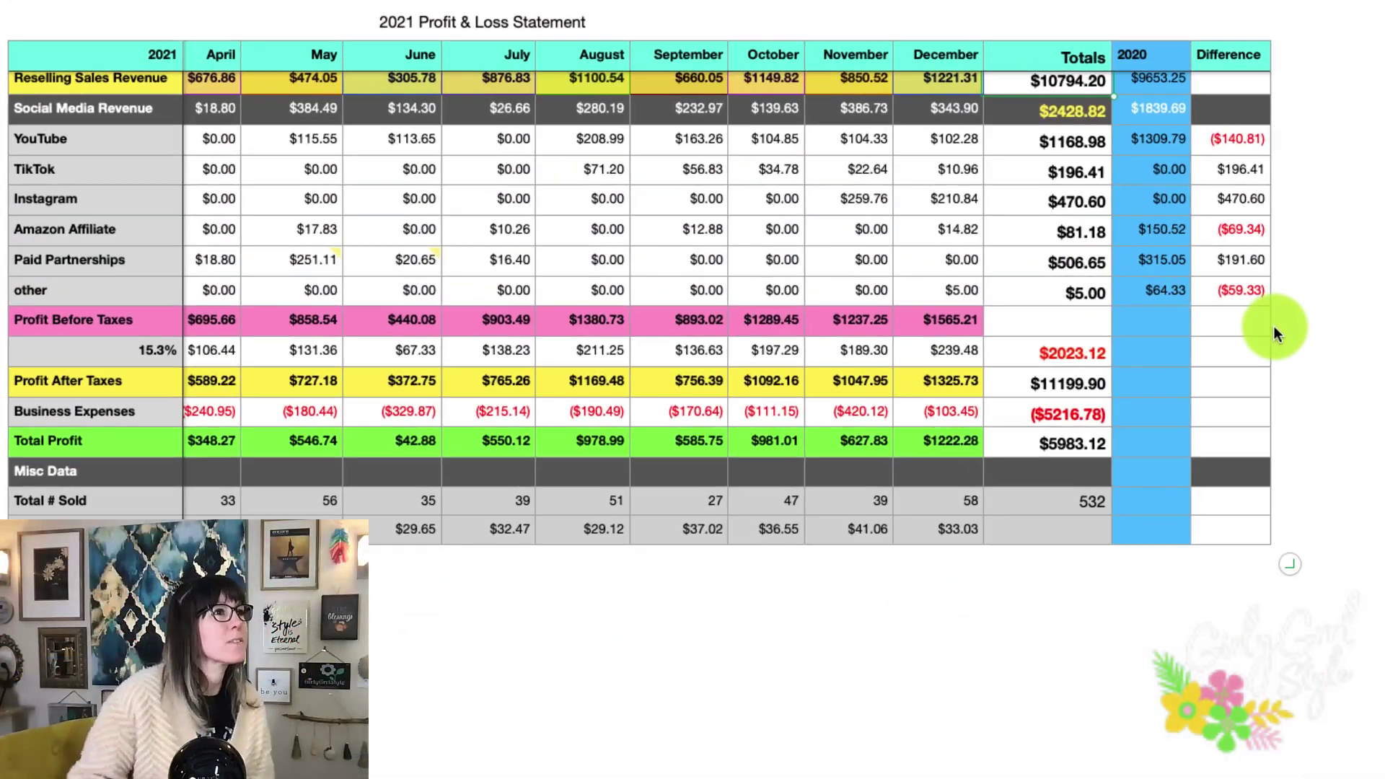
Review the December column through Profit Before Taxes, including YouTube revenue, and TikTok revenue from August to December
{"action": "left_click", "coordinate": [931, 51]}
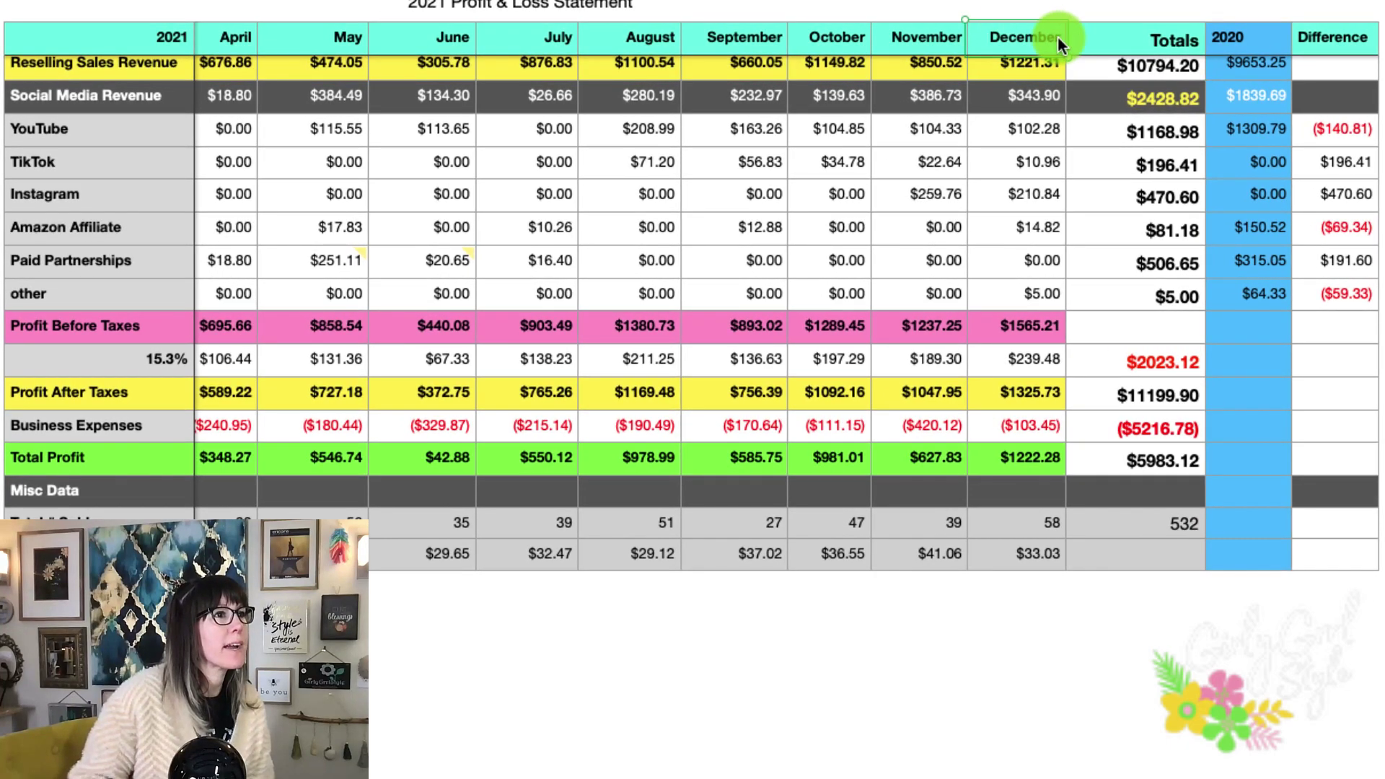
{"action": "left_click_drag", "start_coordinate": [1057, 35], "coordinate": [1058, 312]}
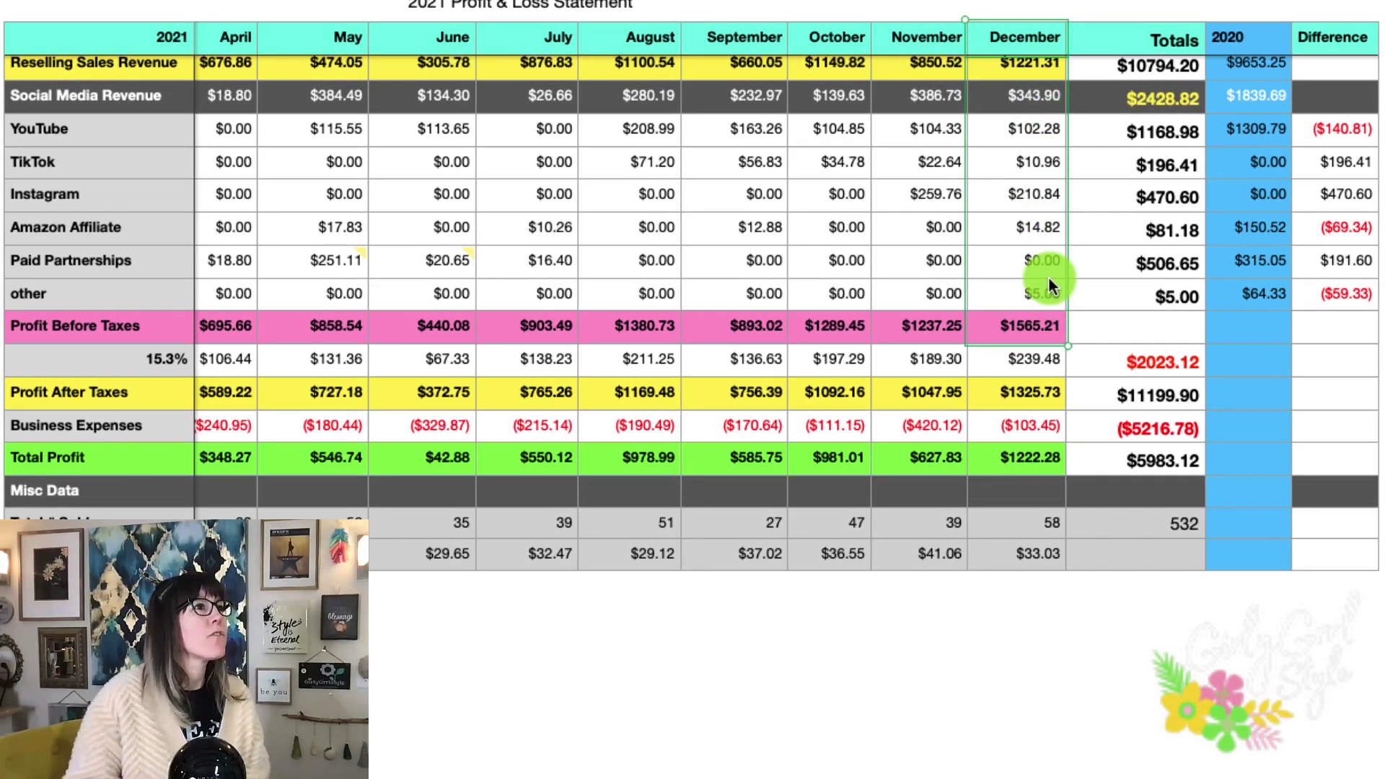
{"action": "left_click", "coordinate": [1052, 132]}
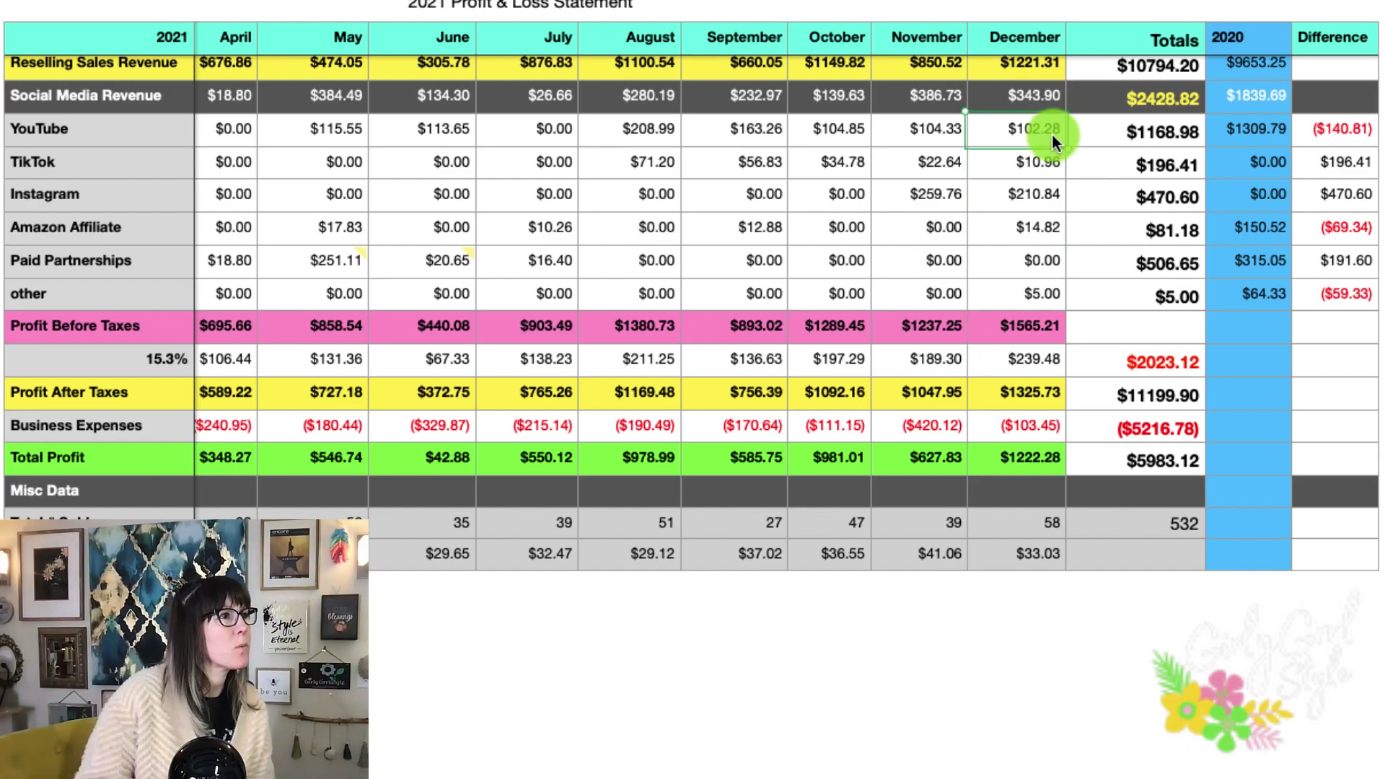
{"action": "left_click", "coordinate": [1048, 167]}
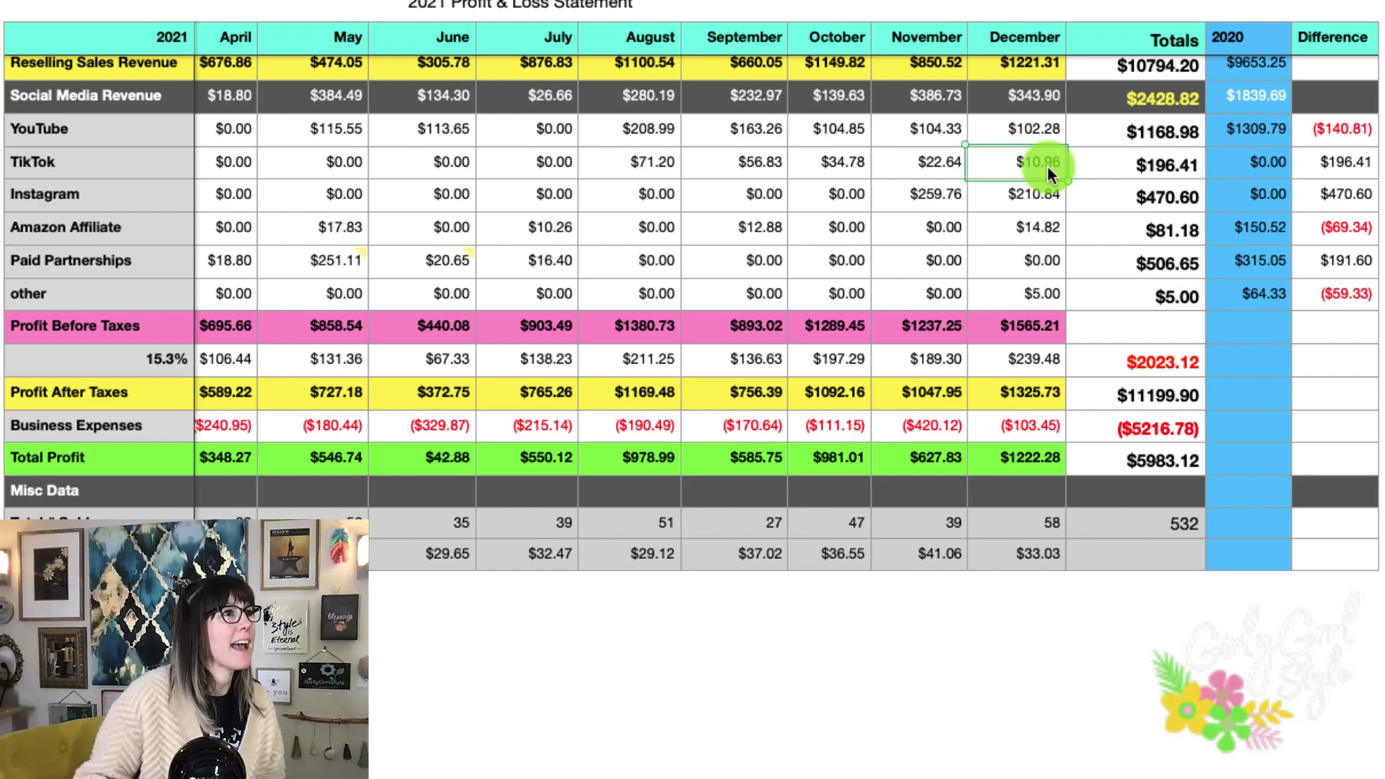
{"action": "left_click_drag", "start_coordinate": [655, 170], "coordinate": [1004, 168]}
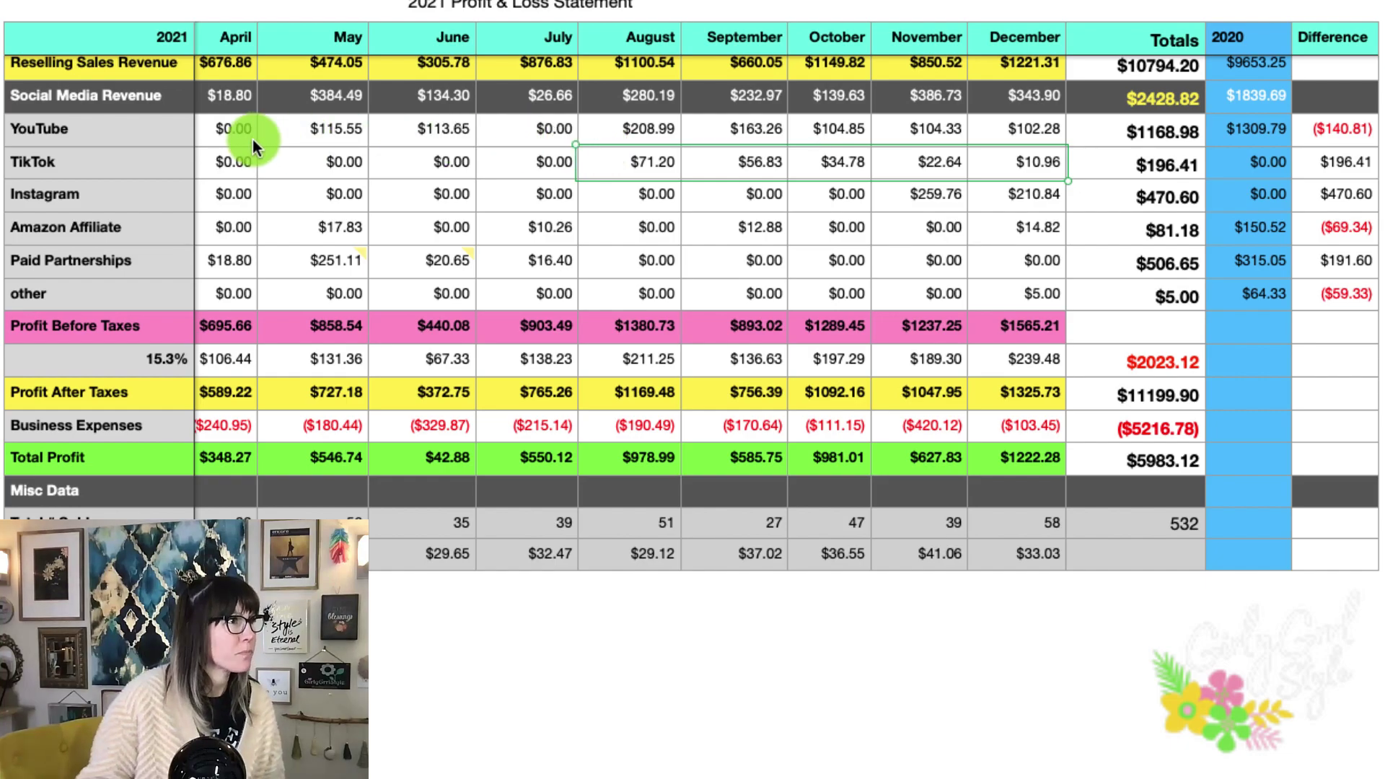
Examine YouTube's monthly revenue from January through December and its 2021 total
{"action": "scroll", "coordinate": [255, 144], "scroll_direction": "left", "scroll_amount": 5}
{"action": "scroll", "coordinate": [253, 140], "scroll_direction": "left", "scroll_amount": 3}
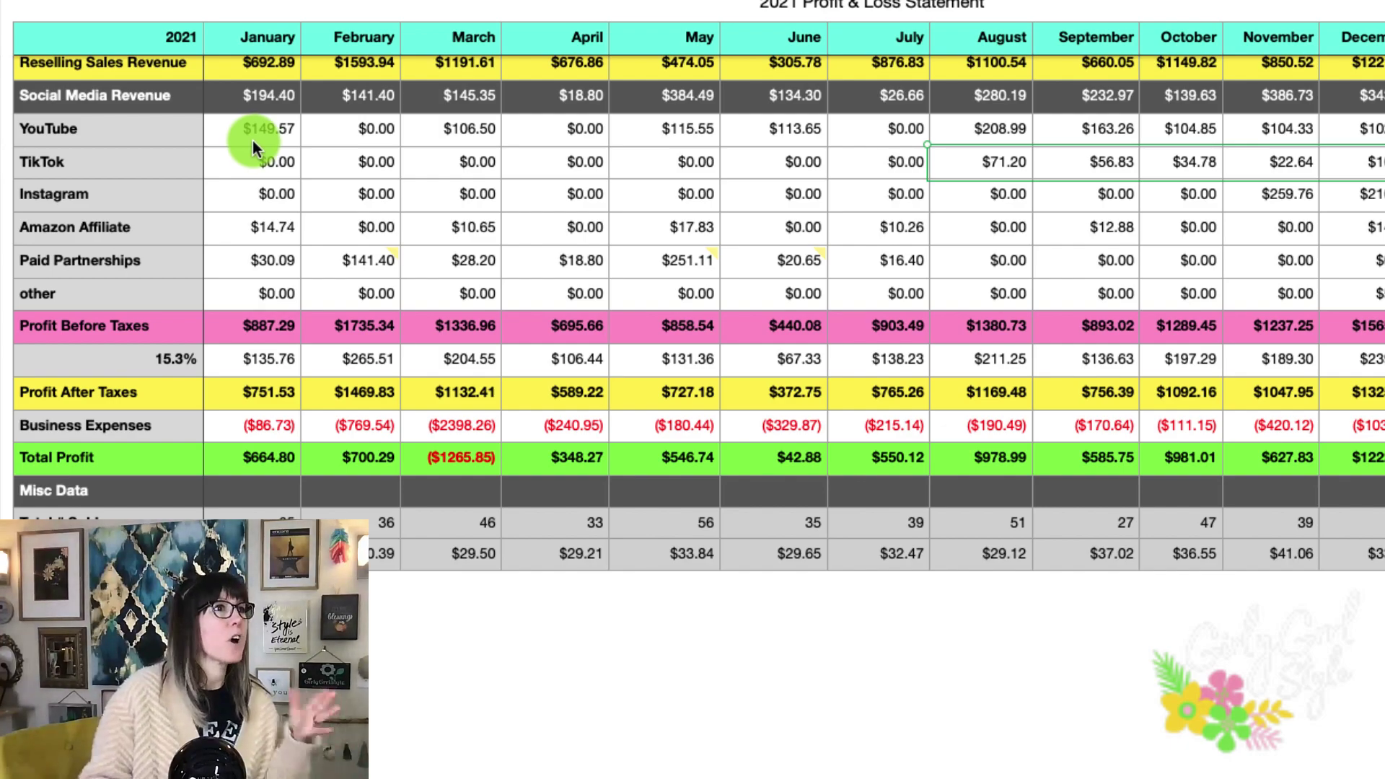
{"action": "scroll", "coordinate": [802, 149], "scroll_direction": "right", "scroll_amount": 5}
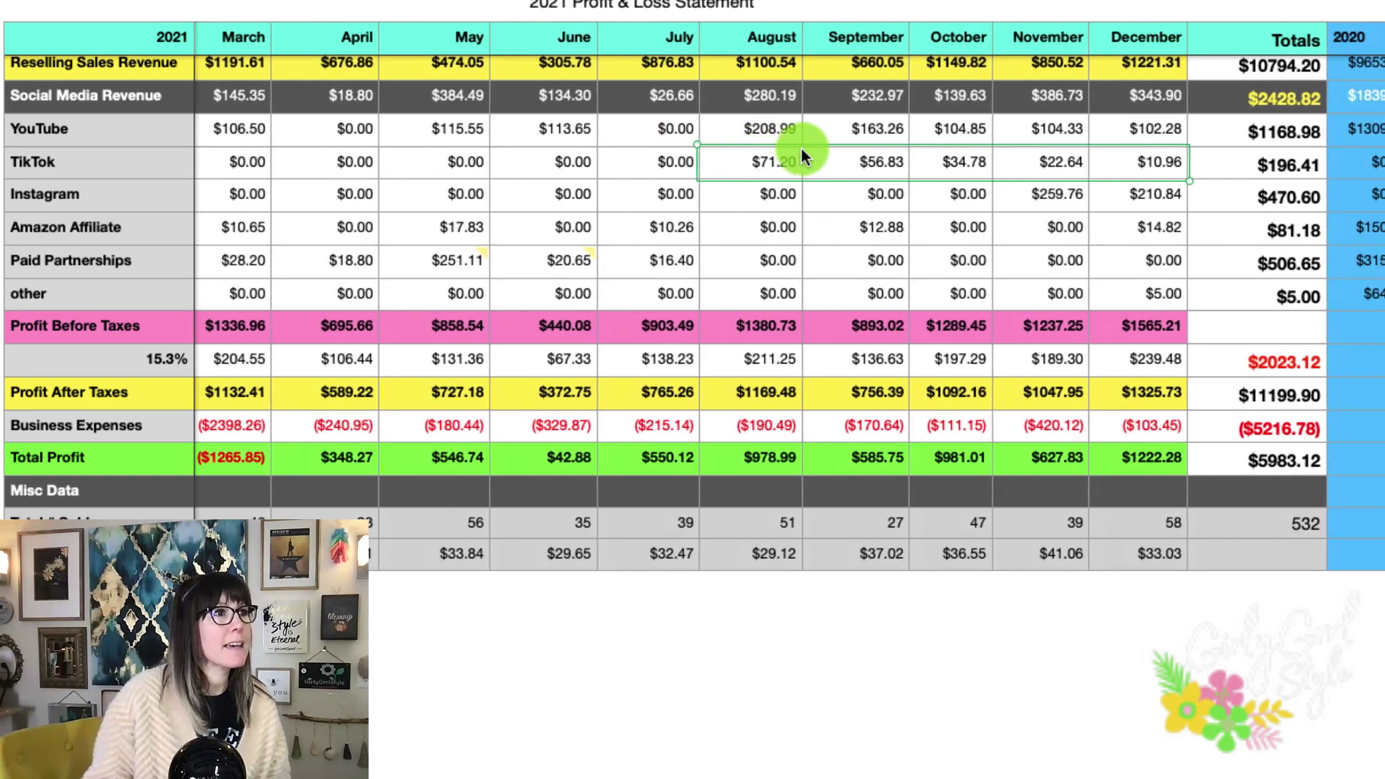
{"action": "scroll", "coordinate": [801, 149], "scroll_direction": "right", "scroll_amount": 2}
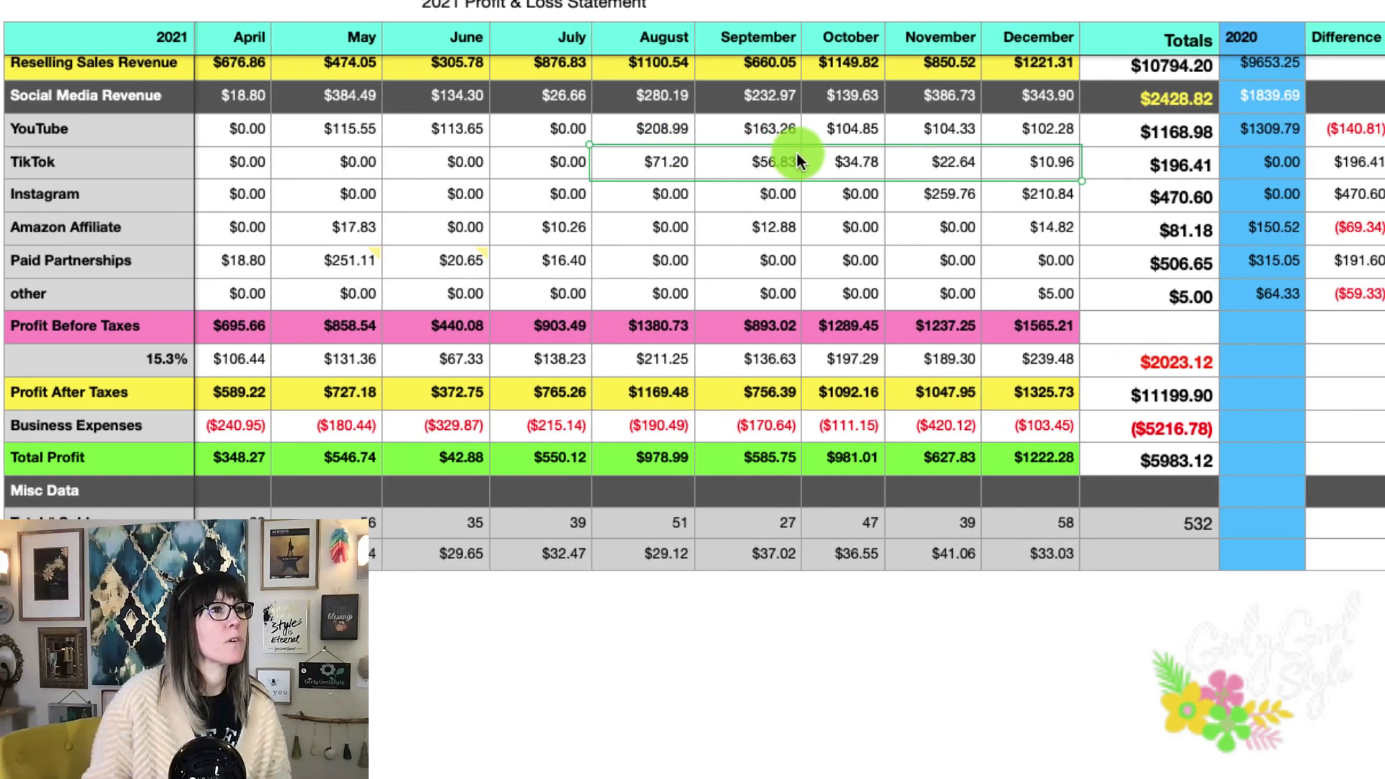
{"action": "left_click", "coordinate": [1115, 125]}
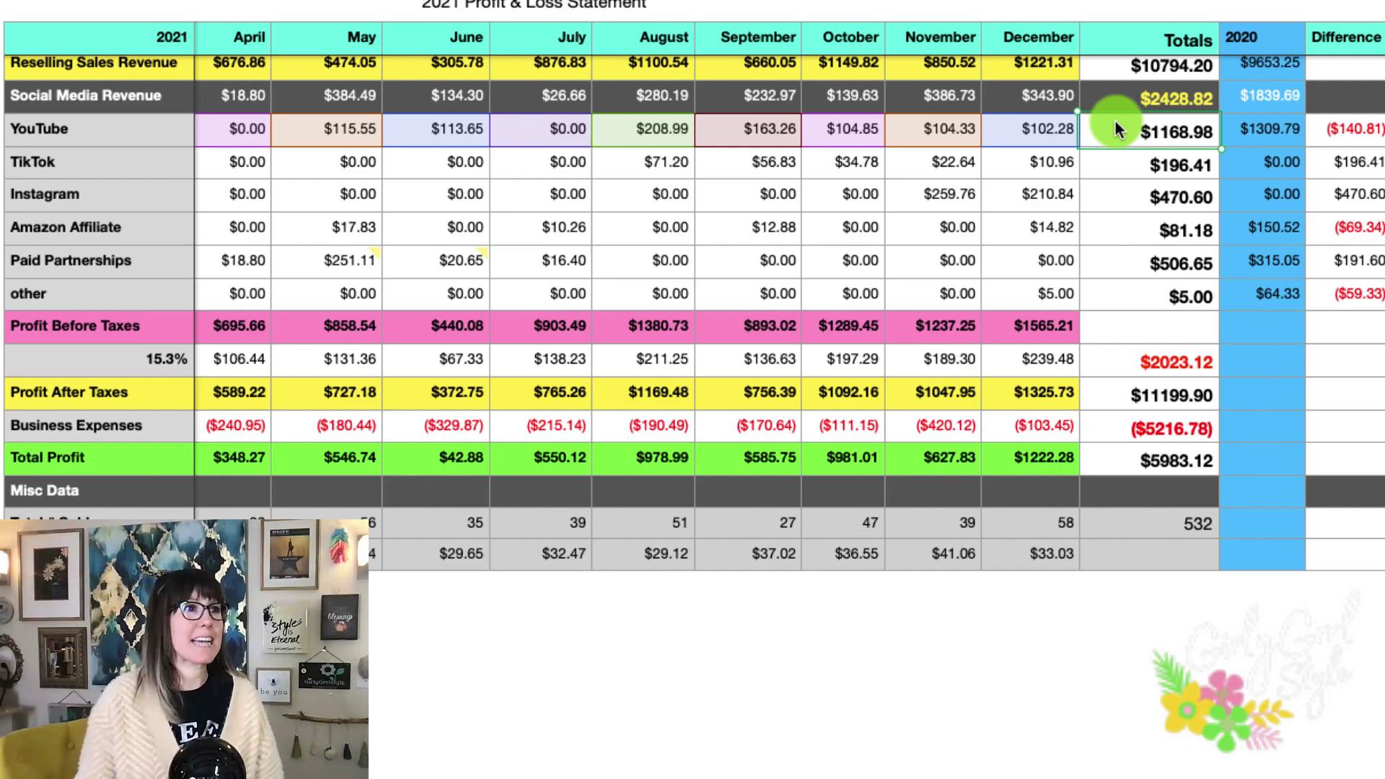
Compare the Instagram revenue for November and December
{"action": "left_click", "coordinate": [1061, 194]}
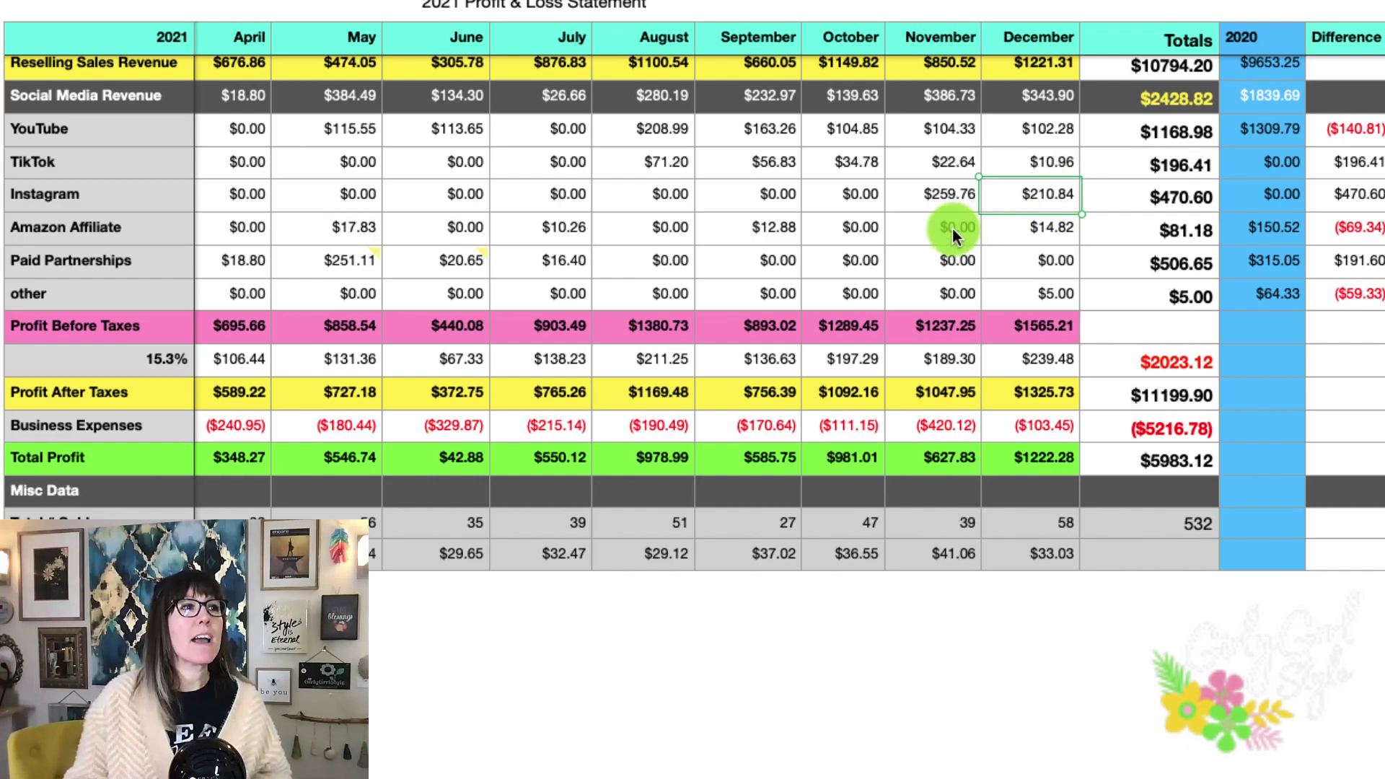
{"action": "left_click", "coordinate": [943, 197]}
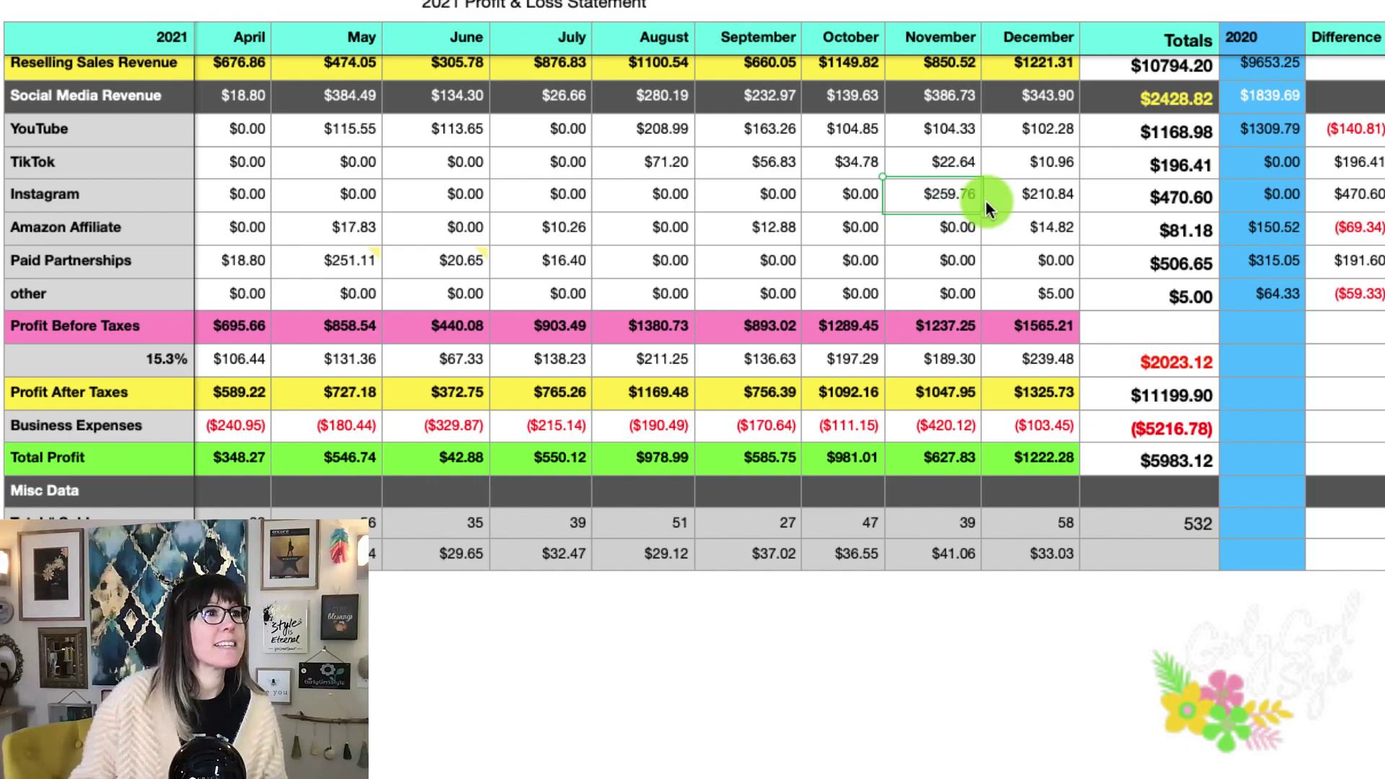
{"action": "left_click", "coordinate": [1033, 202]}
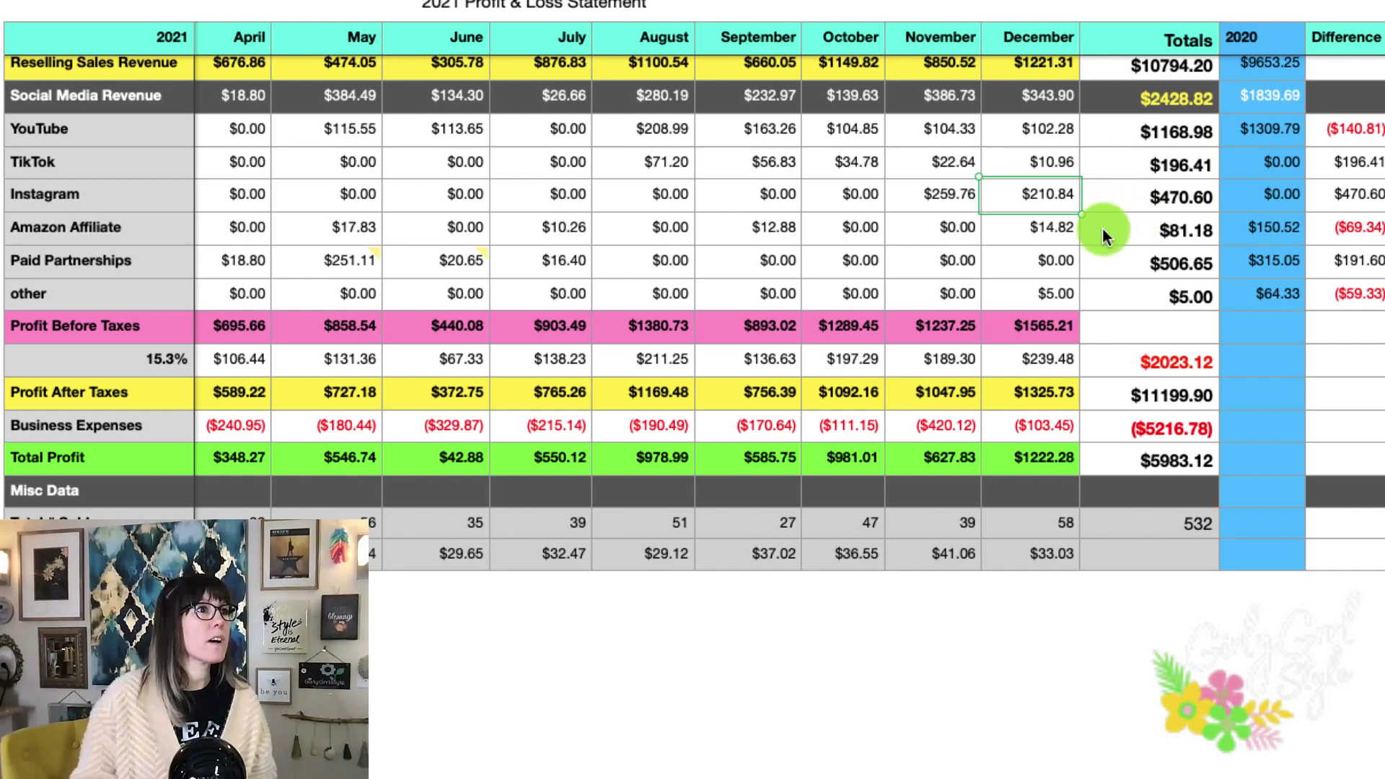
Review December's Amazon Affiliate, Paid Partnerships and other income, along with the 2021 social media revenue total
{"action": "left_click", "coordinate": [1065, 229]}
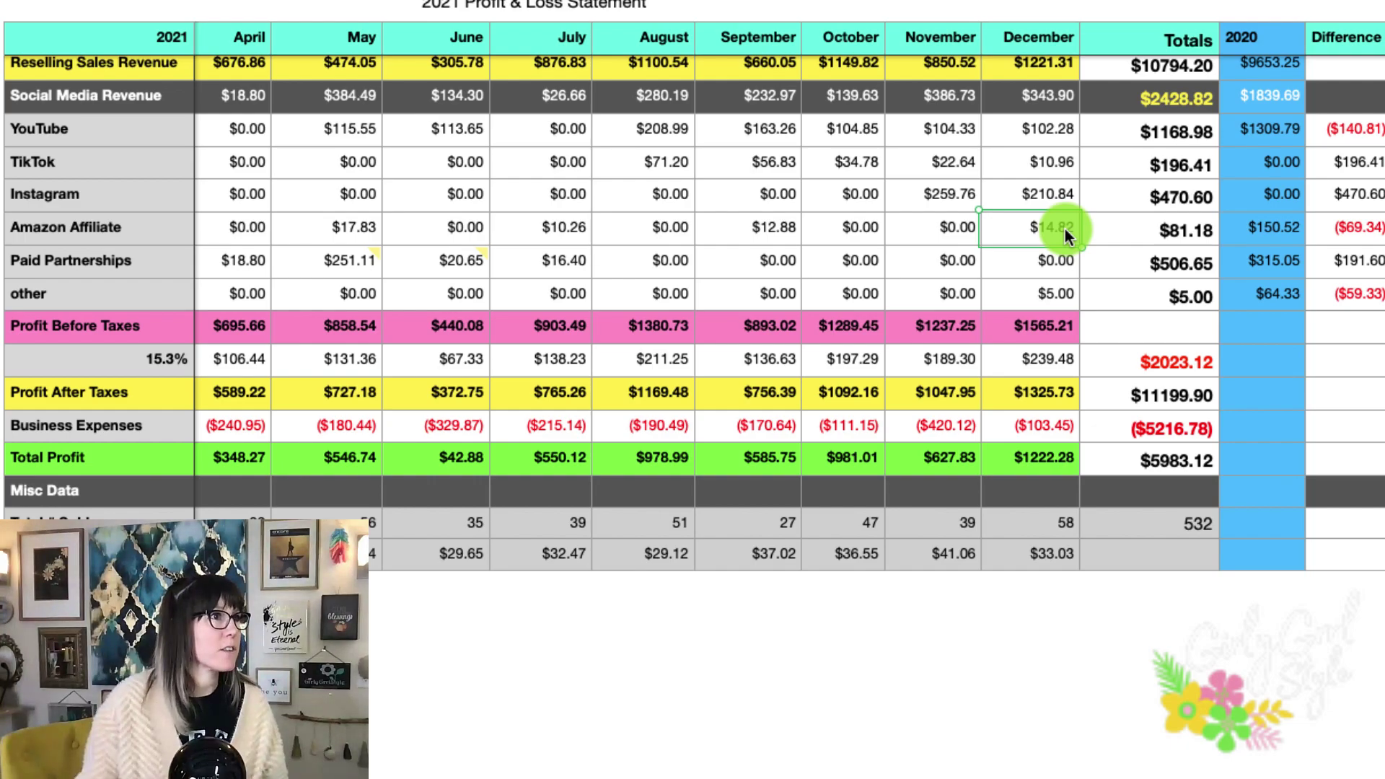
{"action": "left_click", "coordinate": [1055, 259]}
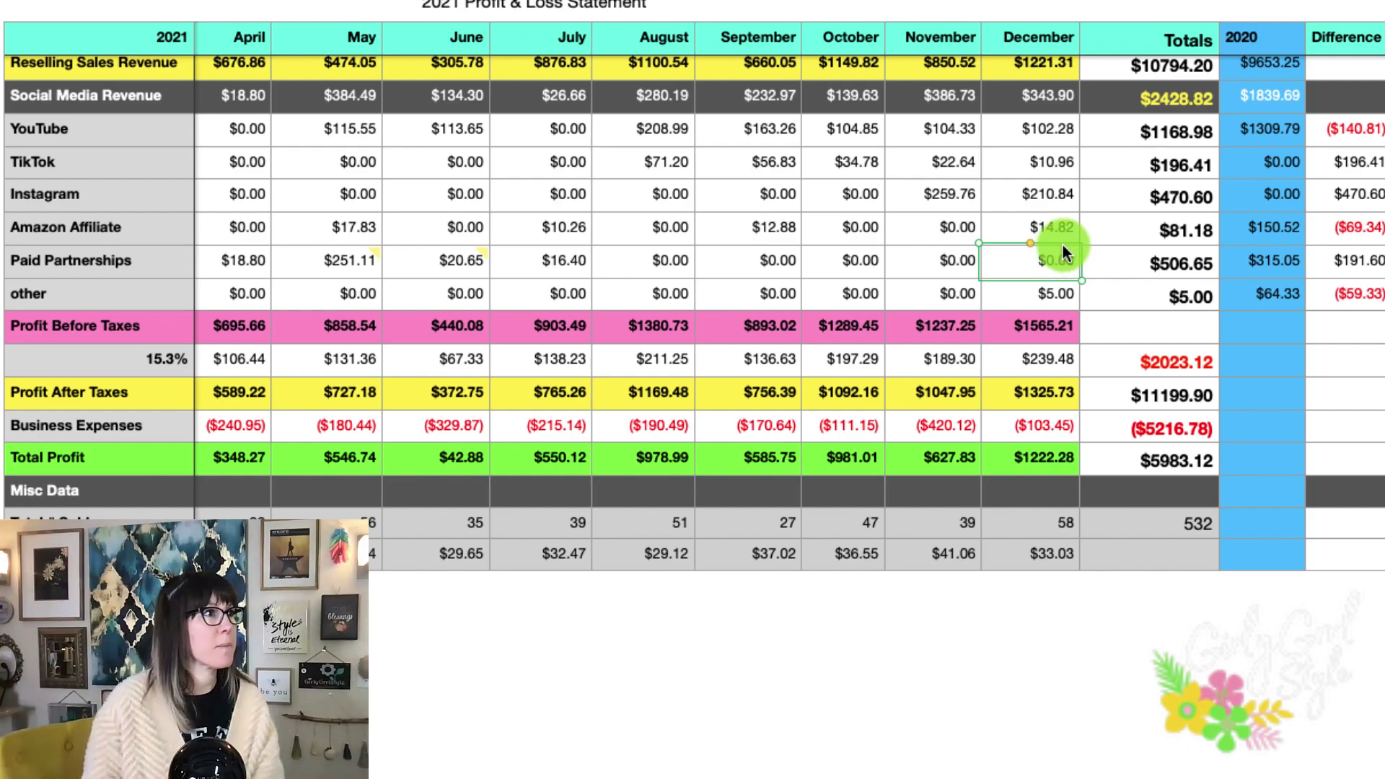
{"action": "left_click", "coordinate": [1067, 297]}
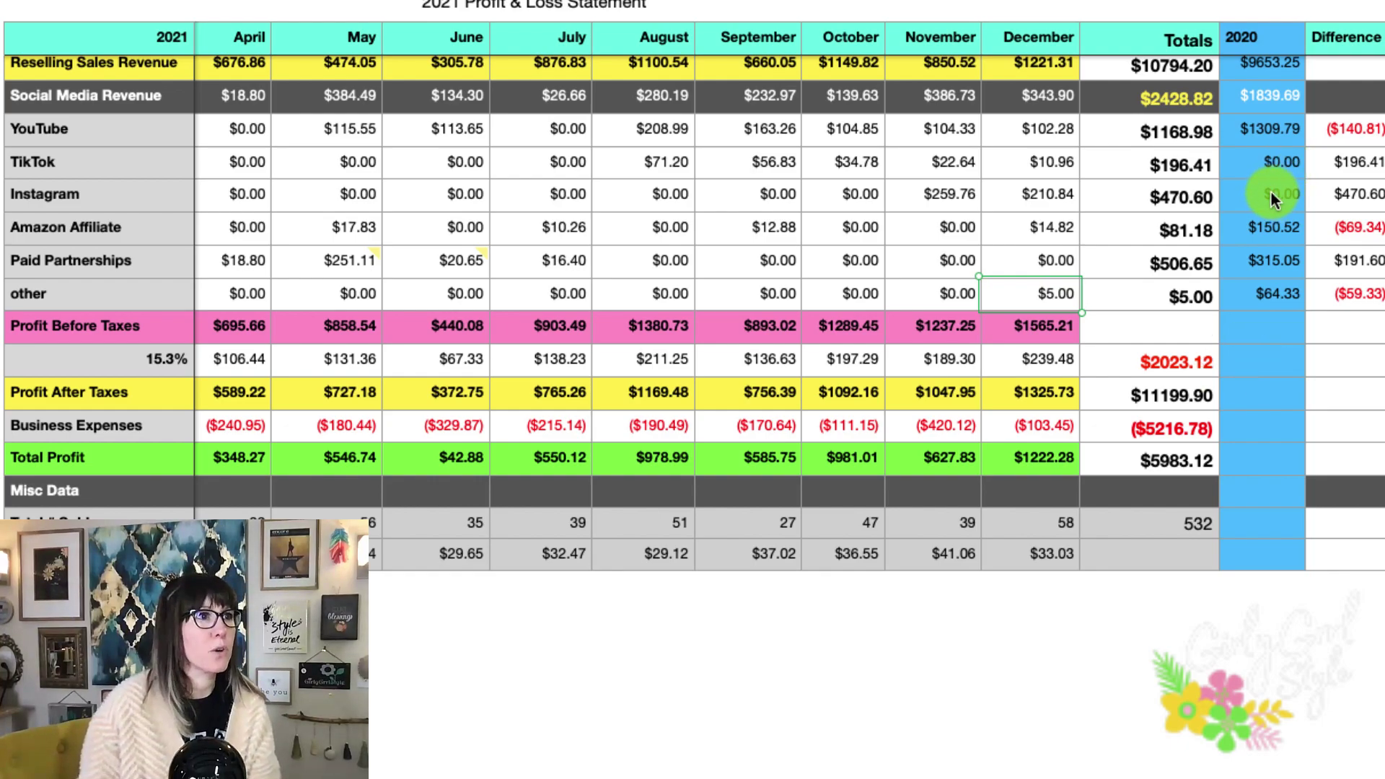
{"action": "left_click", "coordinate": [1202, 96]}
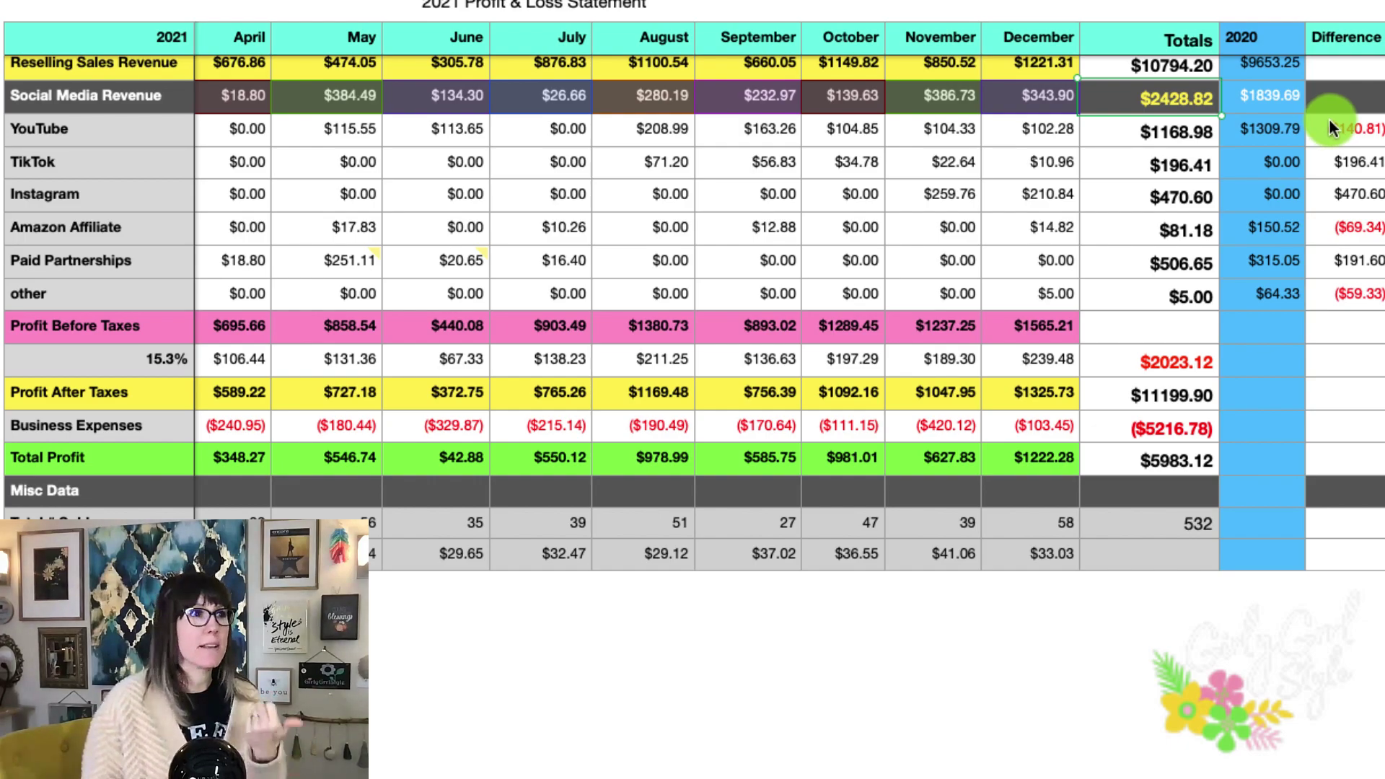
{"action": "scroll", "coordinate": [1295, 210], "scroll_direction": "down", "scroll_amount": 2}
{"action": "scroll", "coordinate": [1295, 198], "scroll_direction": "up", "scroll_amount": 2}
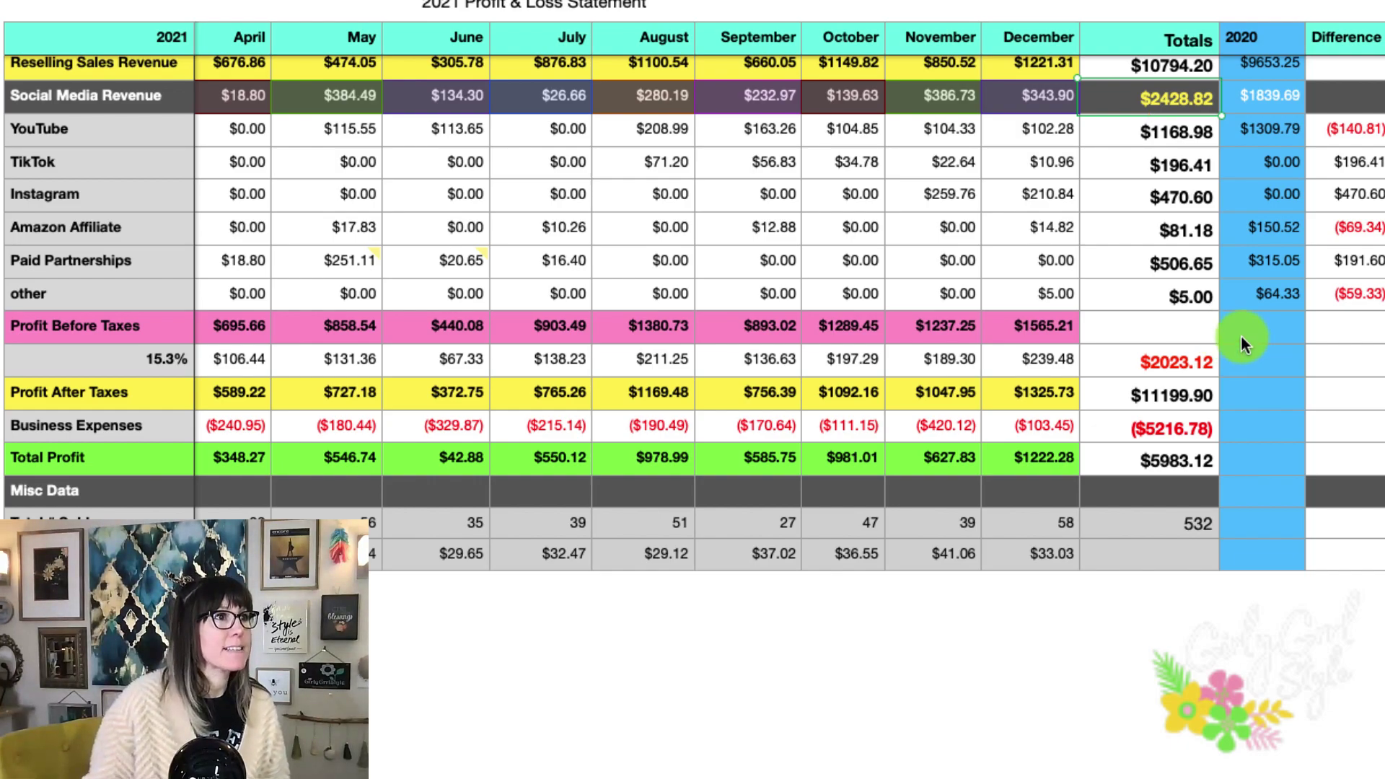
Examine December's profit before taxes, 15.3% tax, profit after taxes and business expenses, comparing the expenses with earlier months
{"action": "left_click", "coordinate": [1059, 331]}
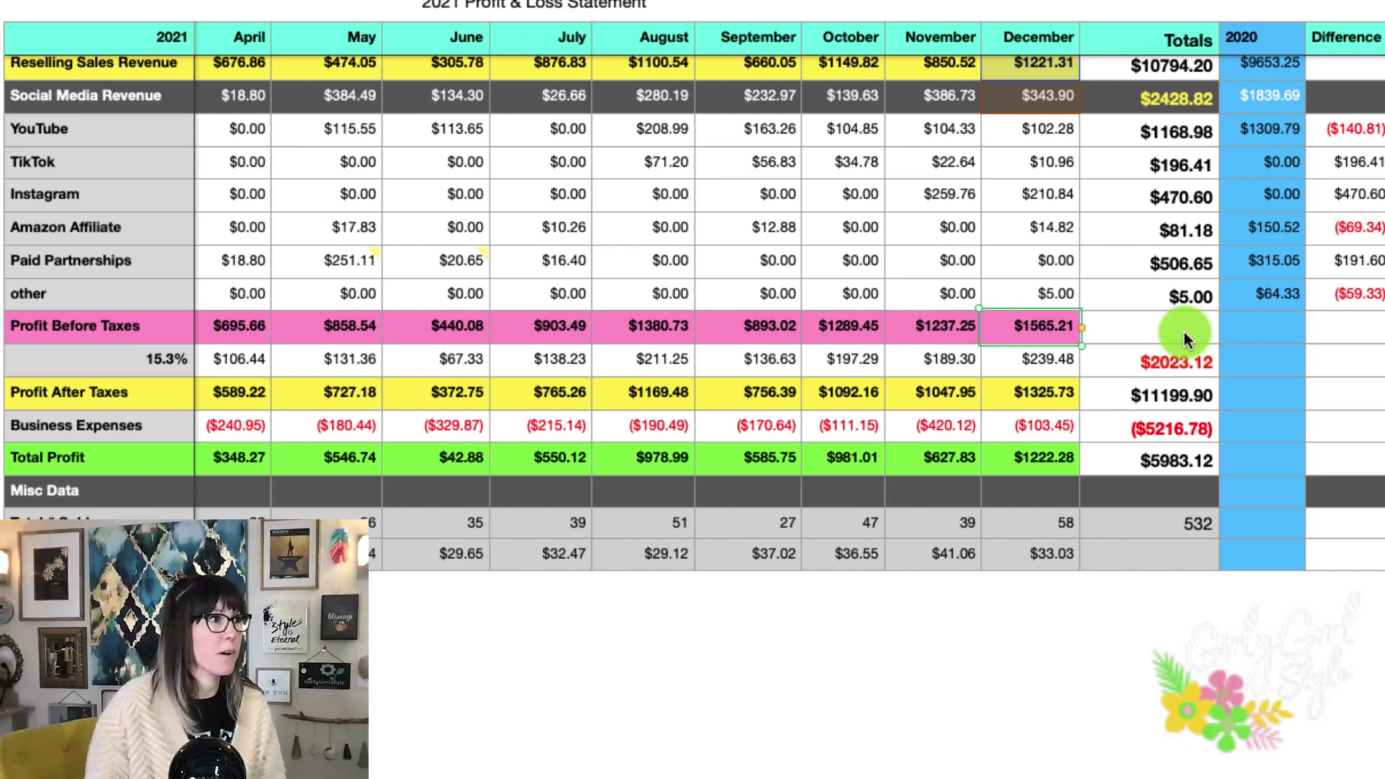
{"action": "left_click", "coordinate": [1066, 364]}
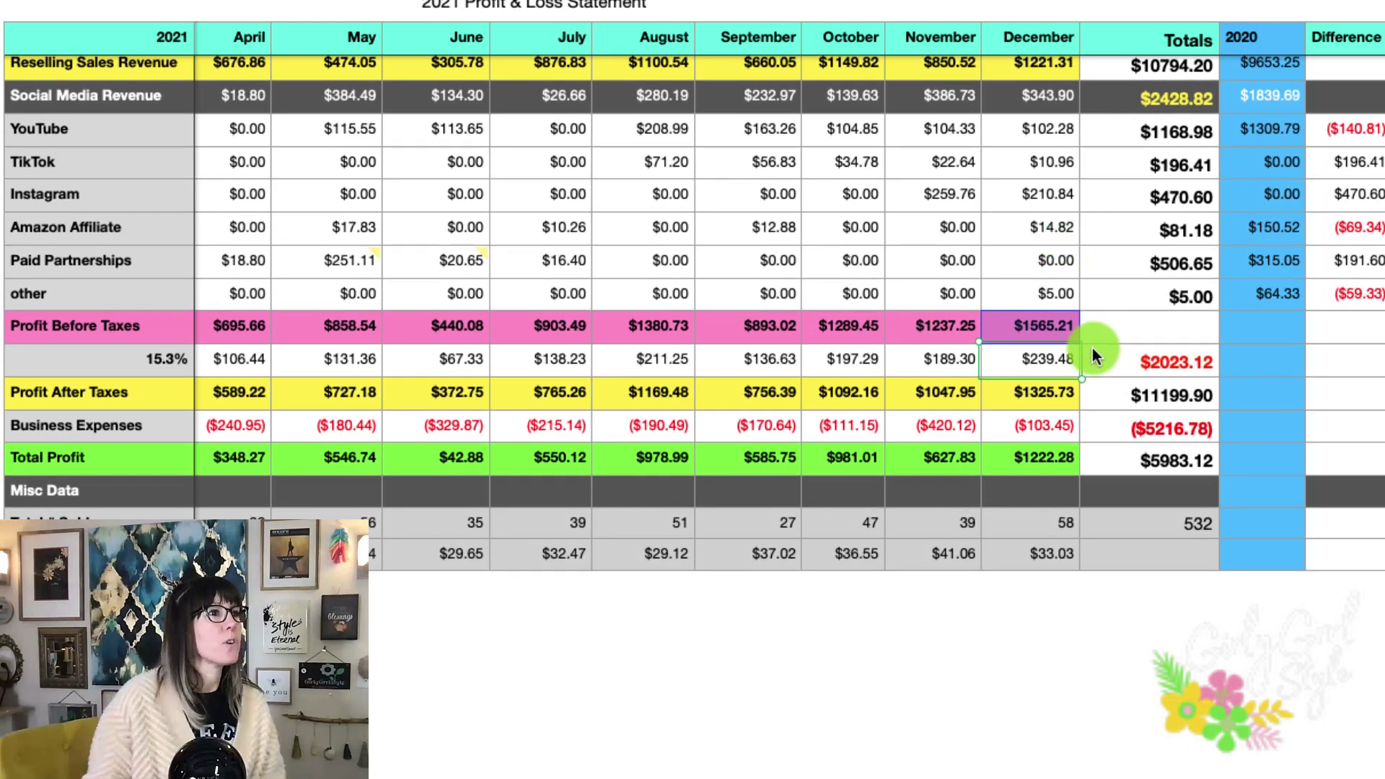
{"action": "left_click", "coordinate": [1062, 399]}
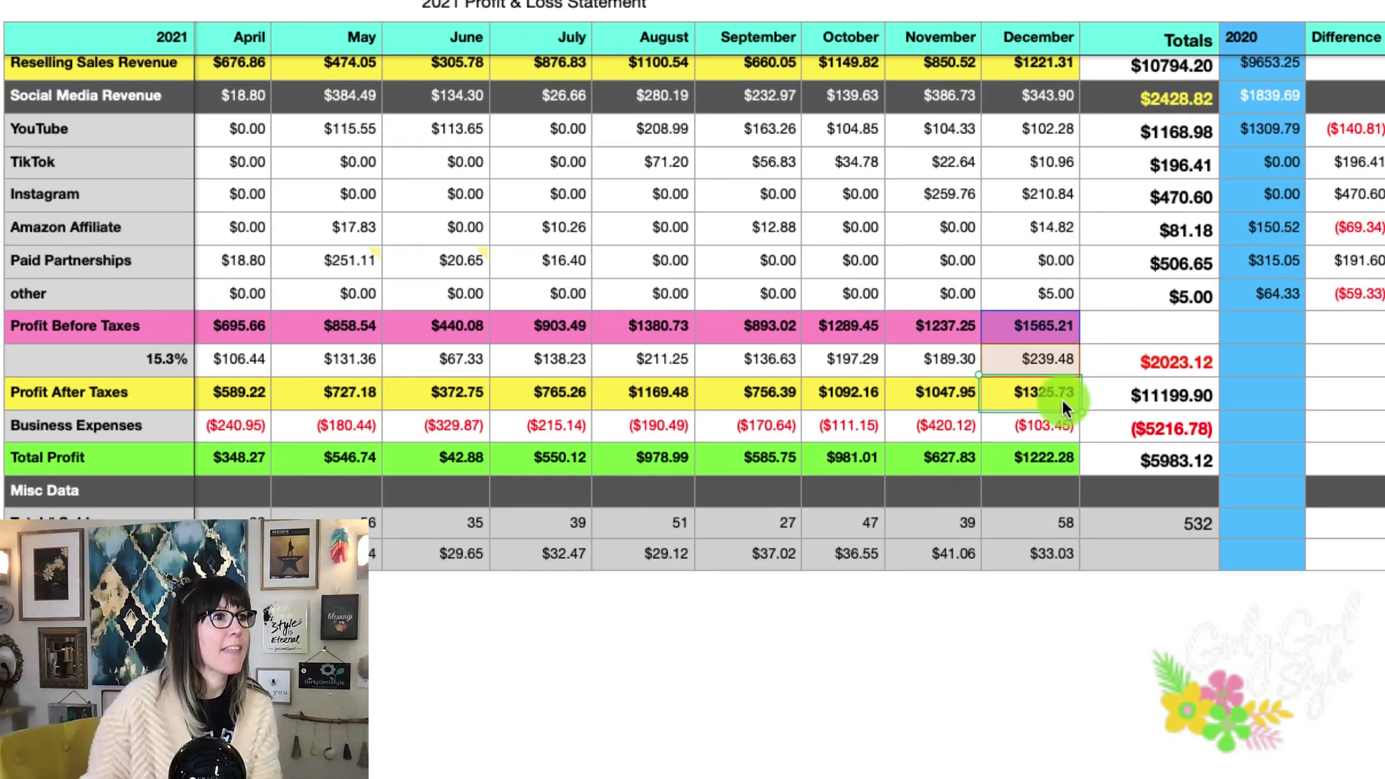
{"action": "left_click", "coordinate": [1060, 424]}
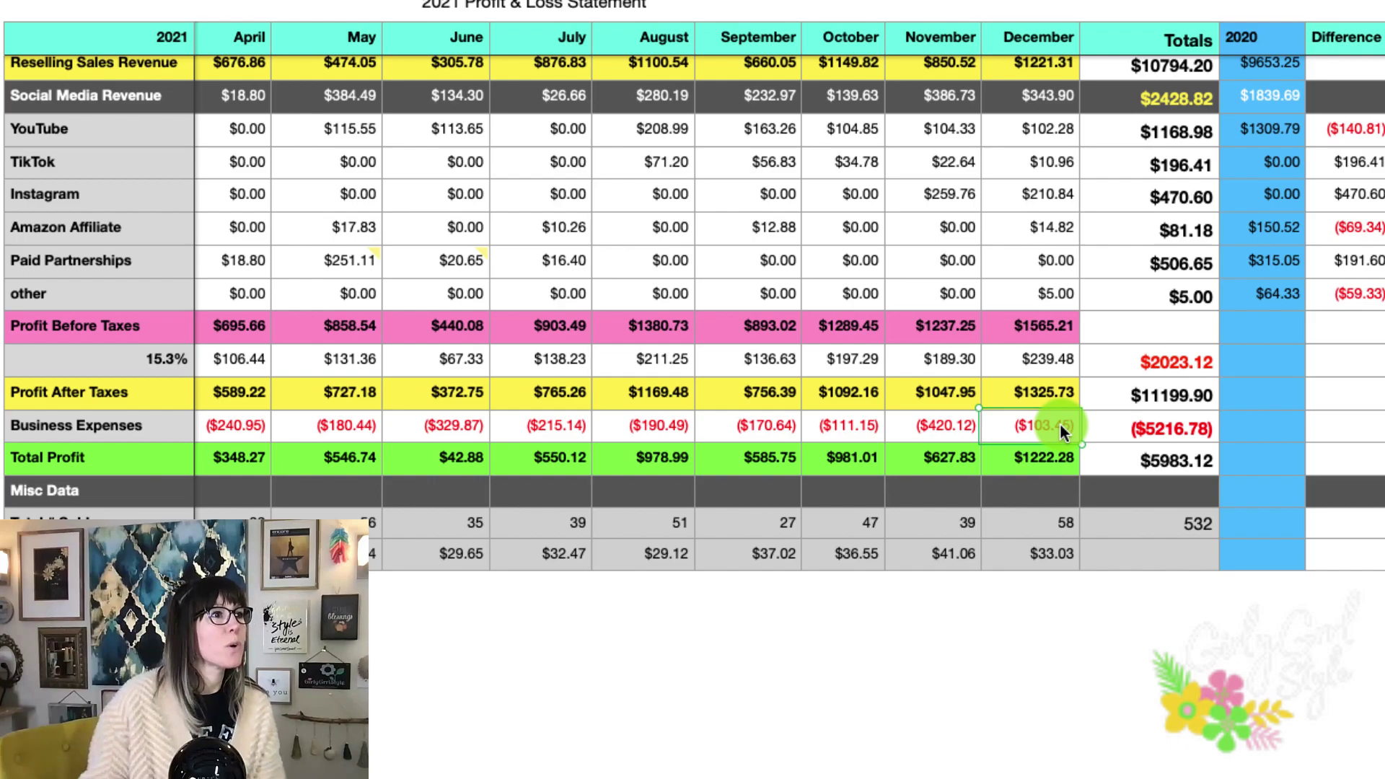
{"action": "scroll", "coordinate": [1059, 426], "scroll_direction": "left", "scroll_amount": 10}
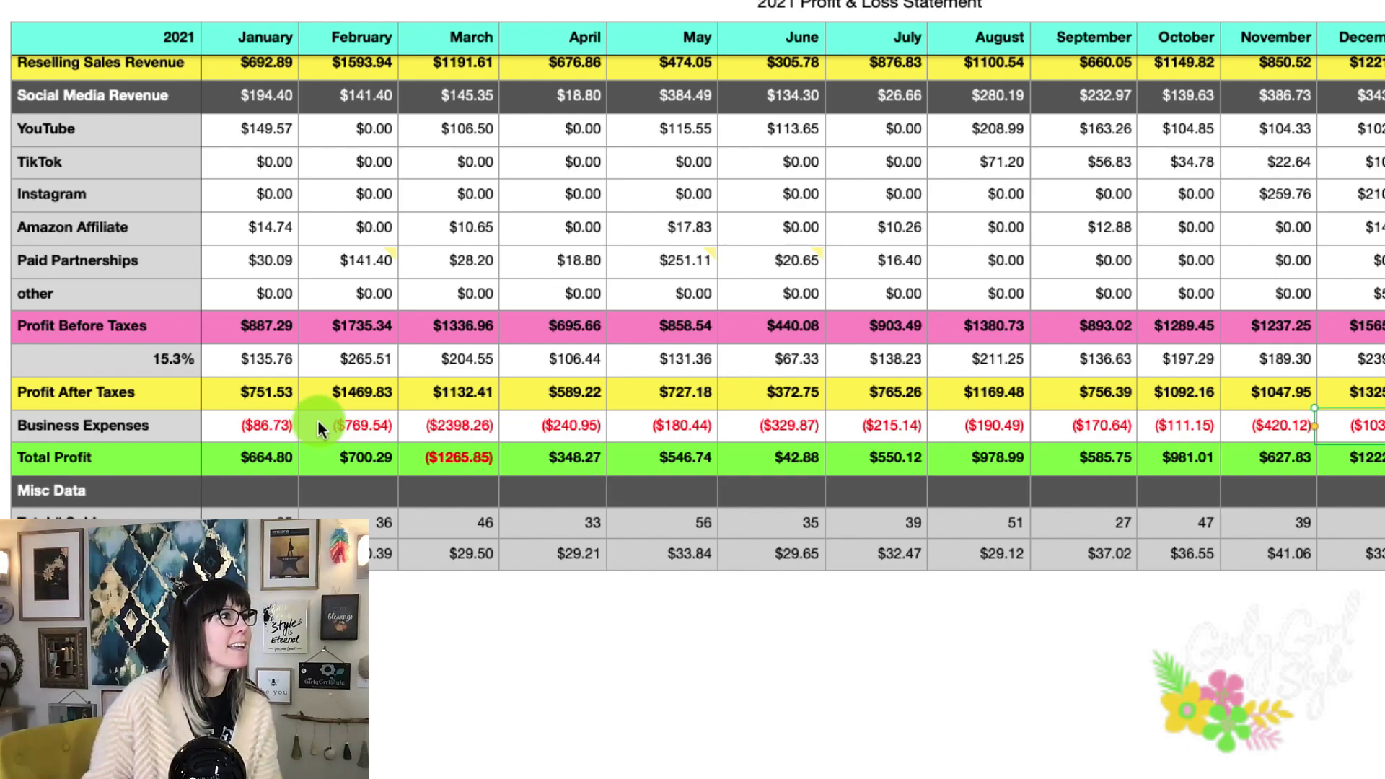
{"action": "scroll", "coordinate": [316, 421], "scroll_direction": "right", "scroll_amount": 10}
{"action": "scroll", "coordinate": [318, 424], "scroll_direction": "right", "scroll_amount": 2}
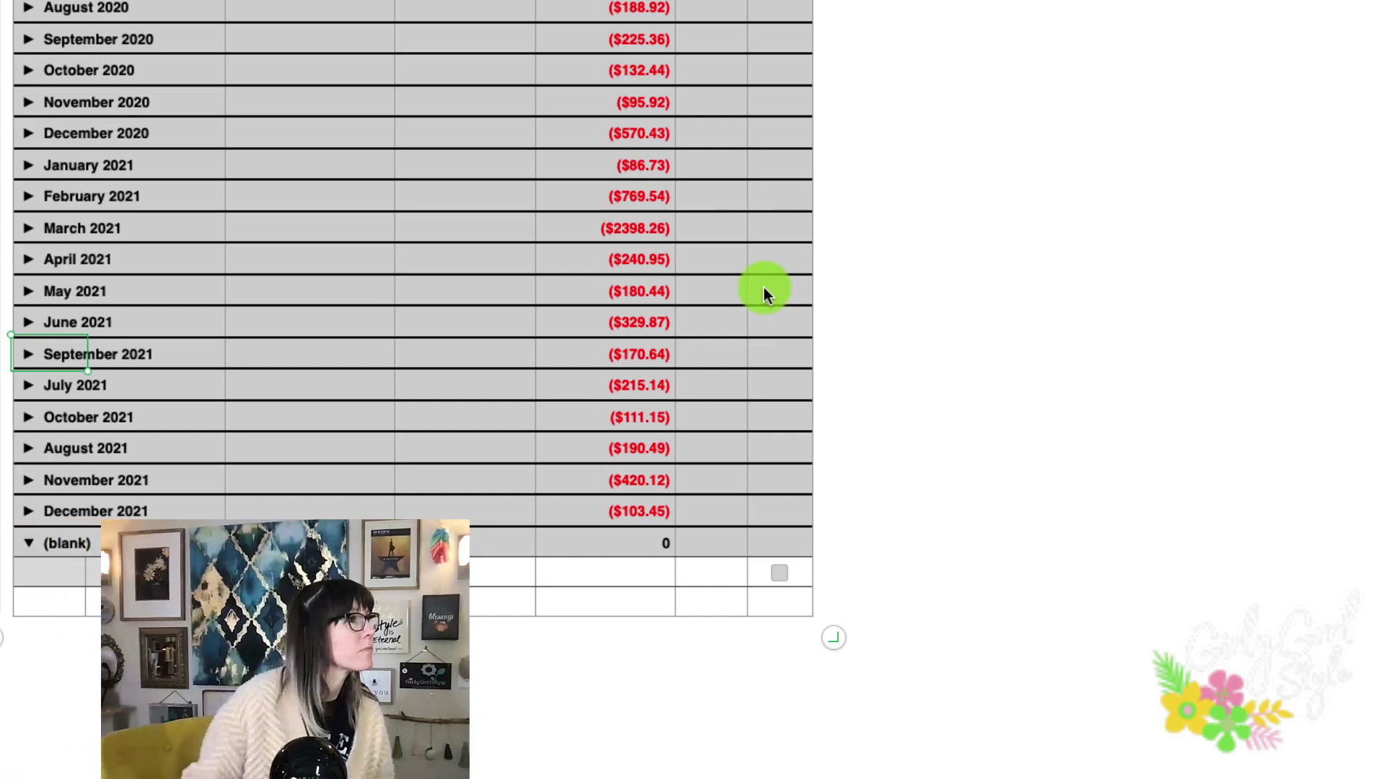
Expand the December 2021 business expenses and review the Procreate app, Cricut access, Namecheap and Quickbooks entries
{"action": "left_click", "coordinate": [27, 511]}
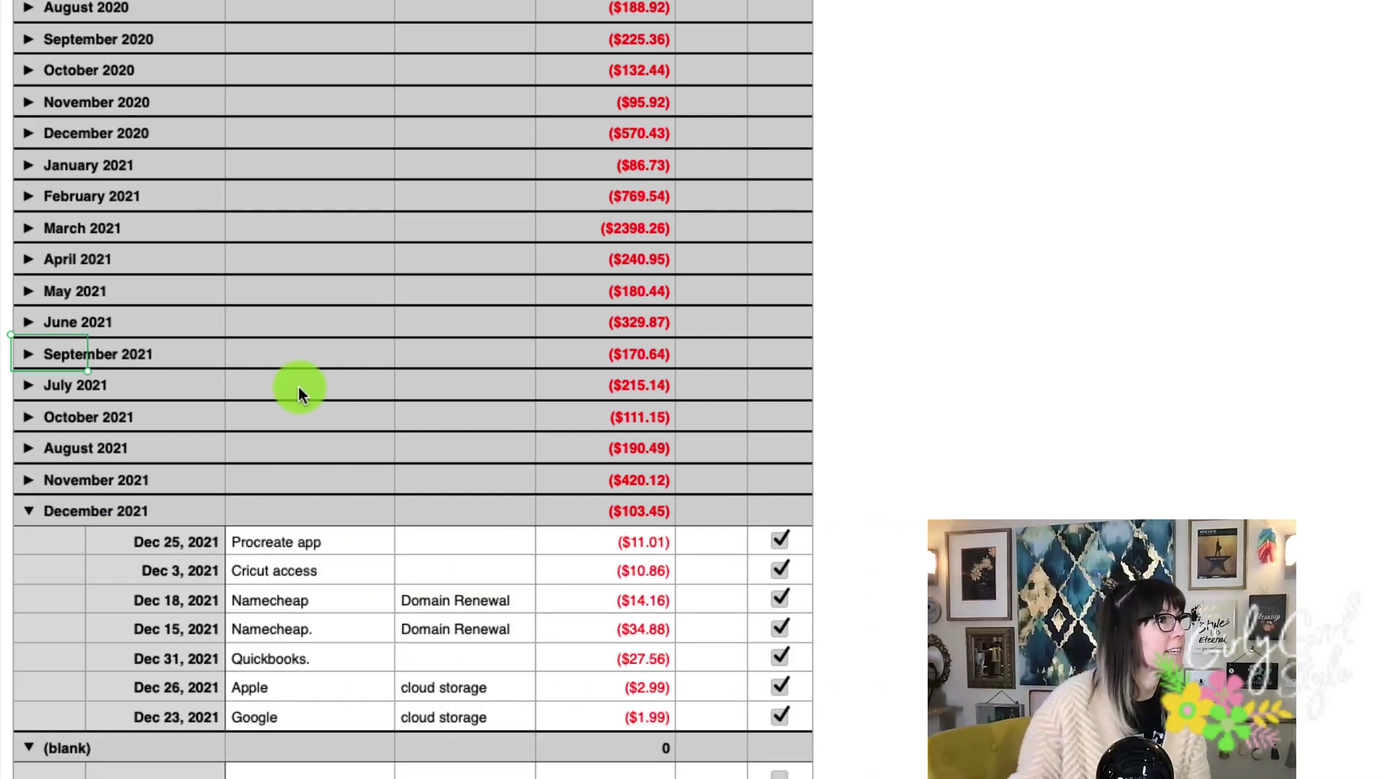
{"action": "left_click", "coordinate": [355, 537]}
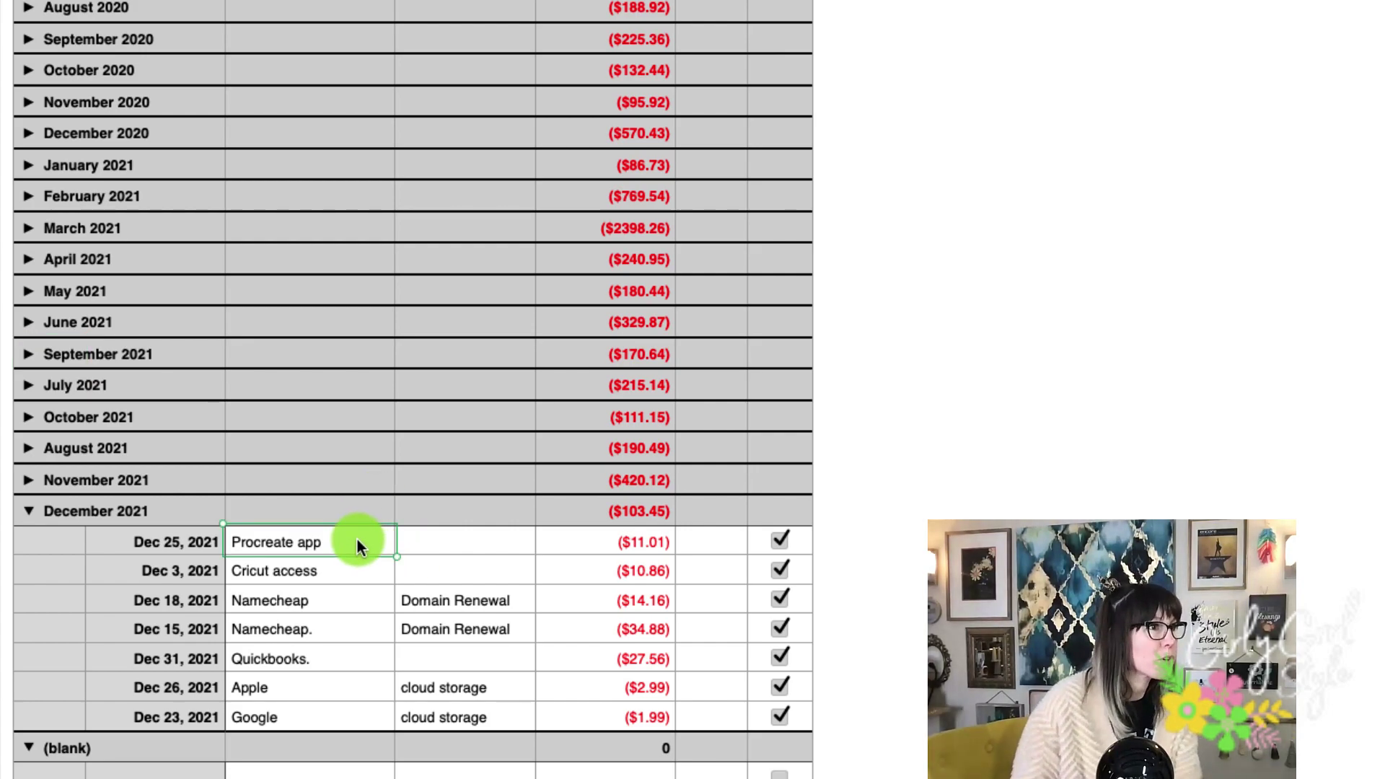
{"action": "left_click", "coordinate": [352, 568]}
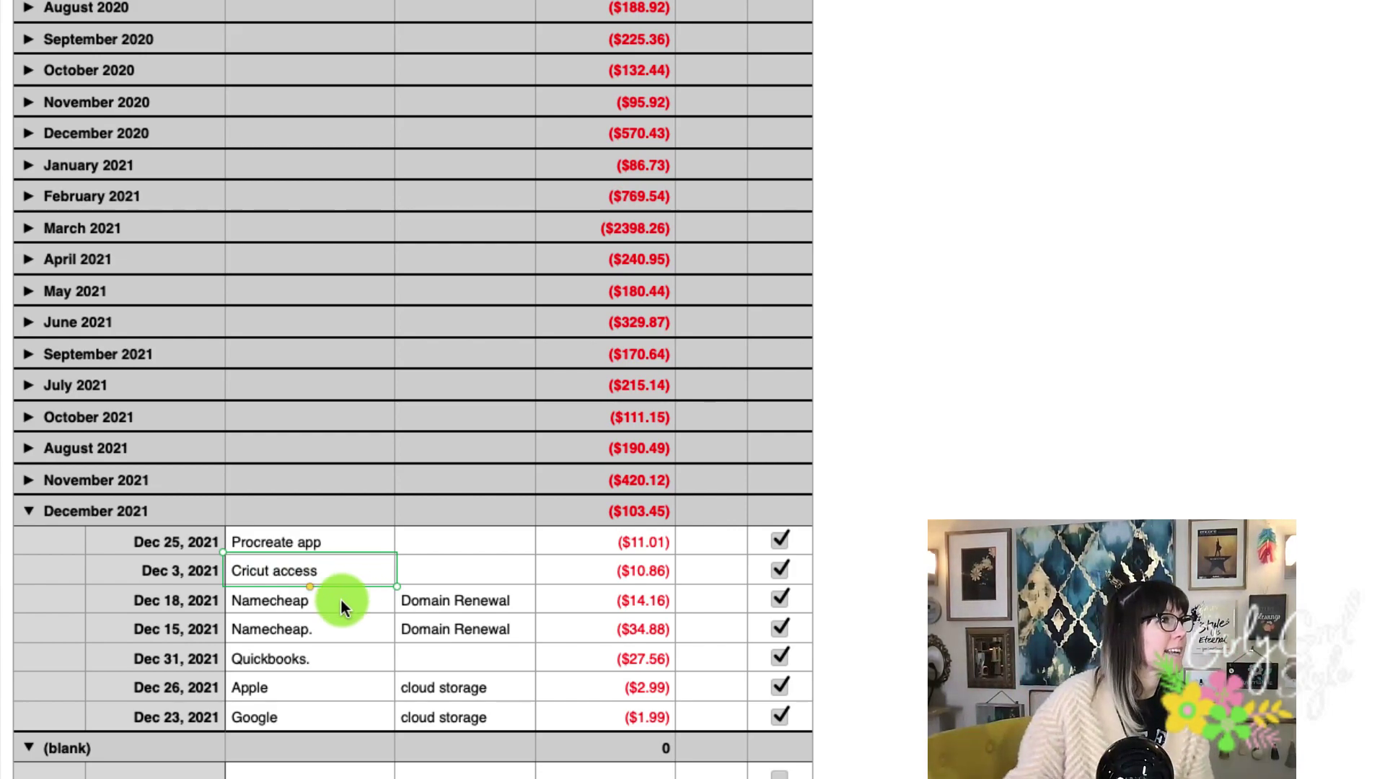
{"action": "left_click", "coordinate": [349, 593]}
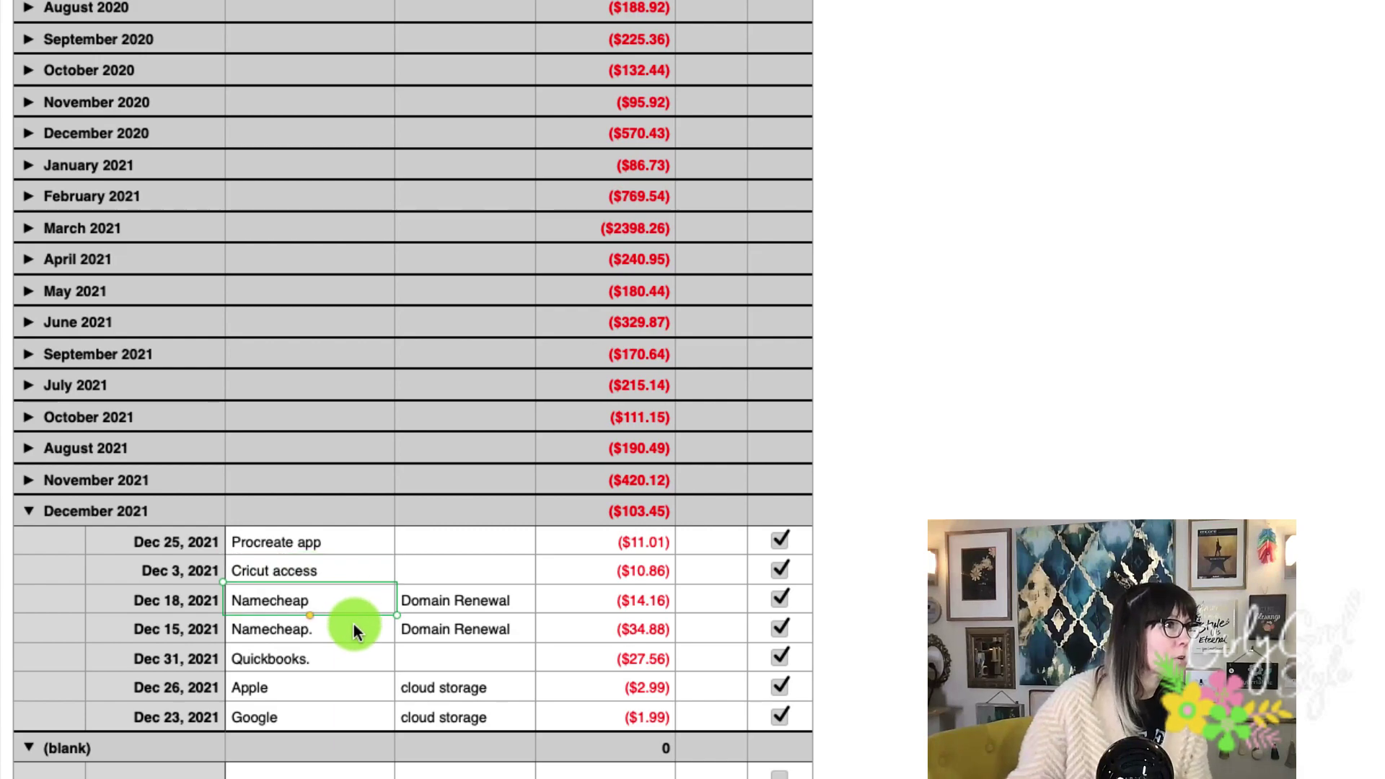
{"action": "left_click", "coordinate": [354, 624]}
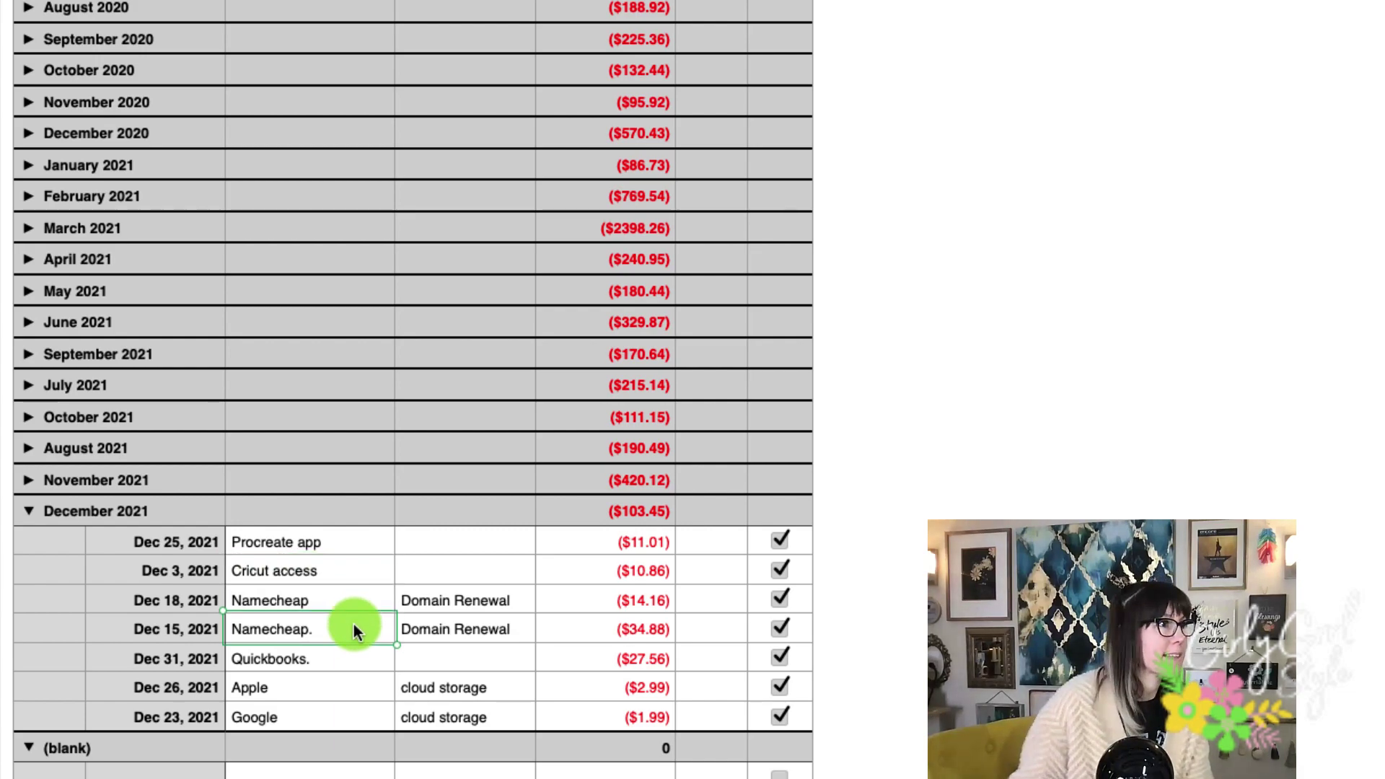
{"action": "left_click", "coordinate": [353, 655]}
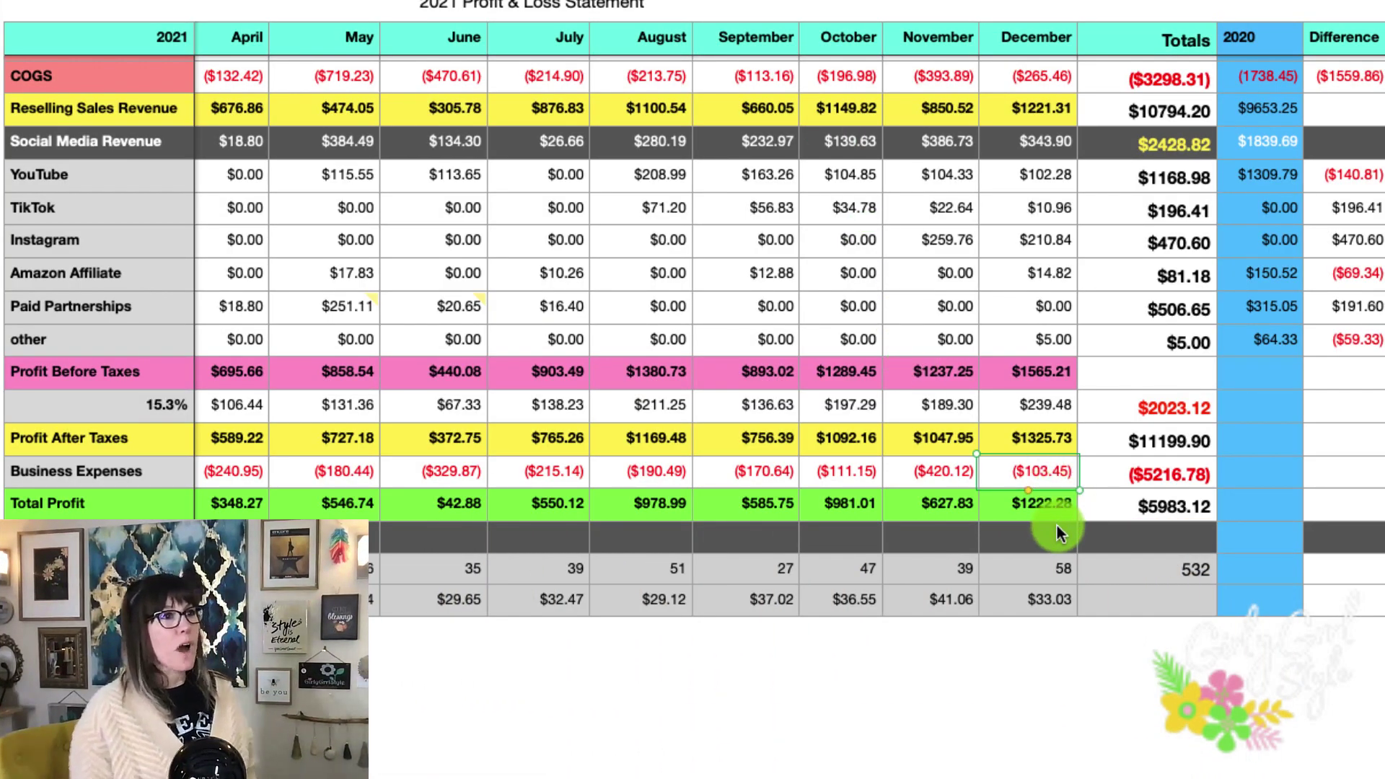
Check December's total profit and average sale price in the 2021 profit and loss statement
{"action": "double_click", "coordinate": [1059, 502]}
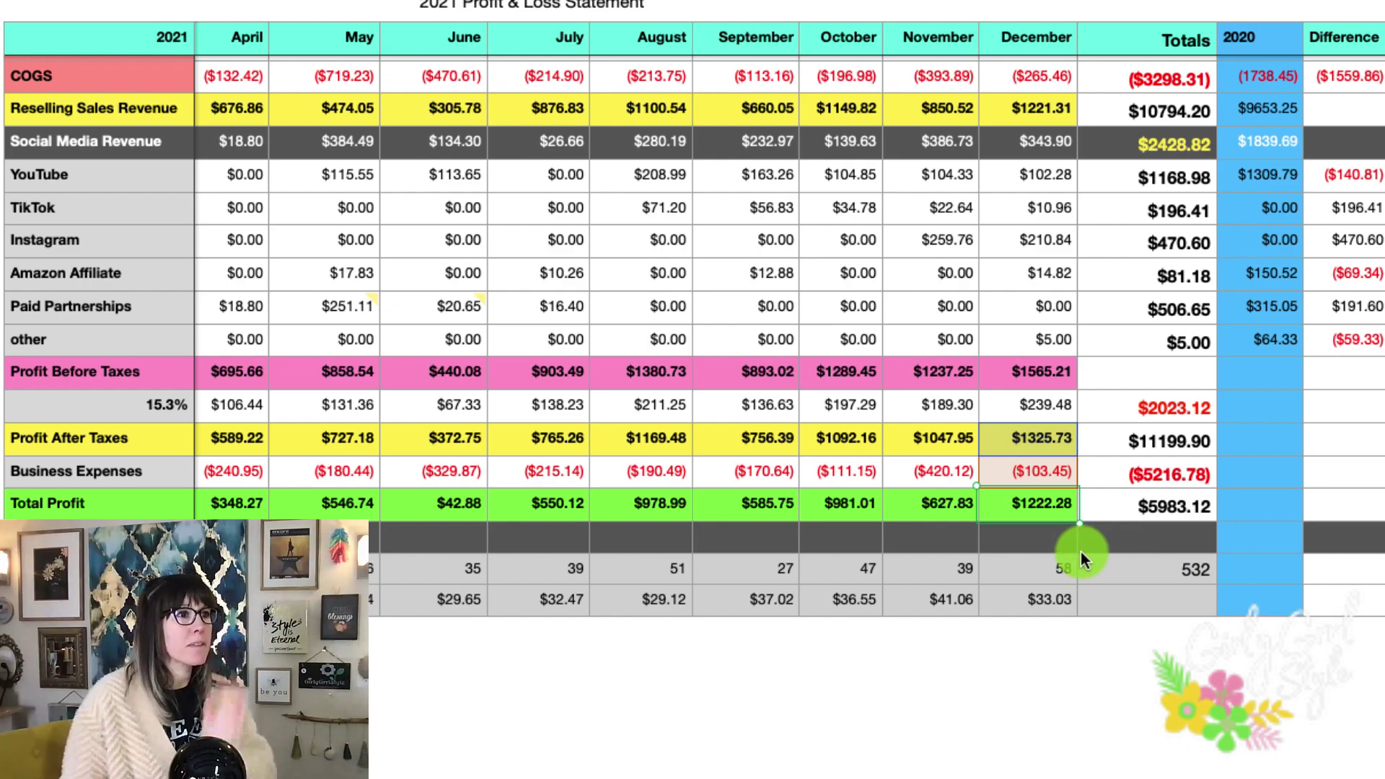
{"action": "left_click", "coordinate": [1071, 606]}
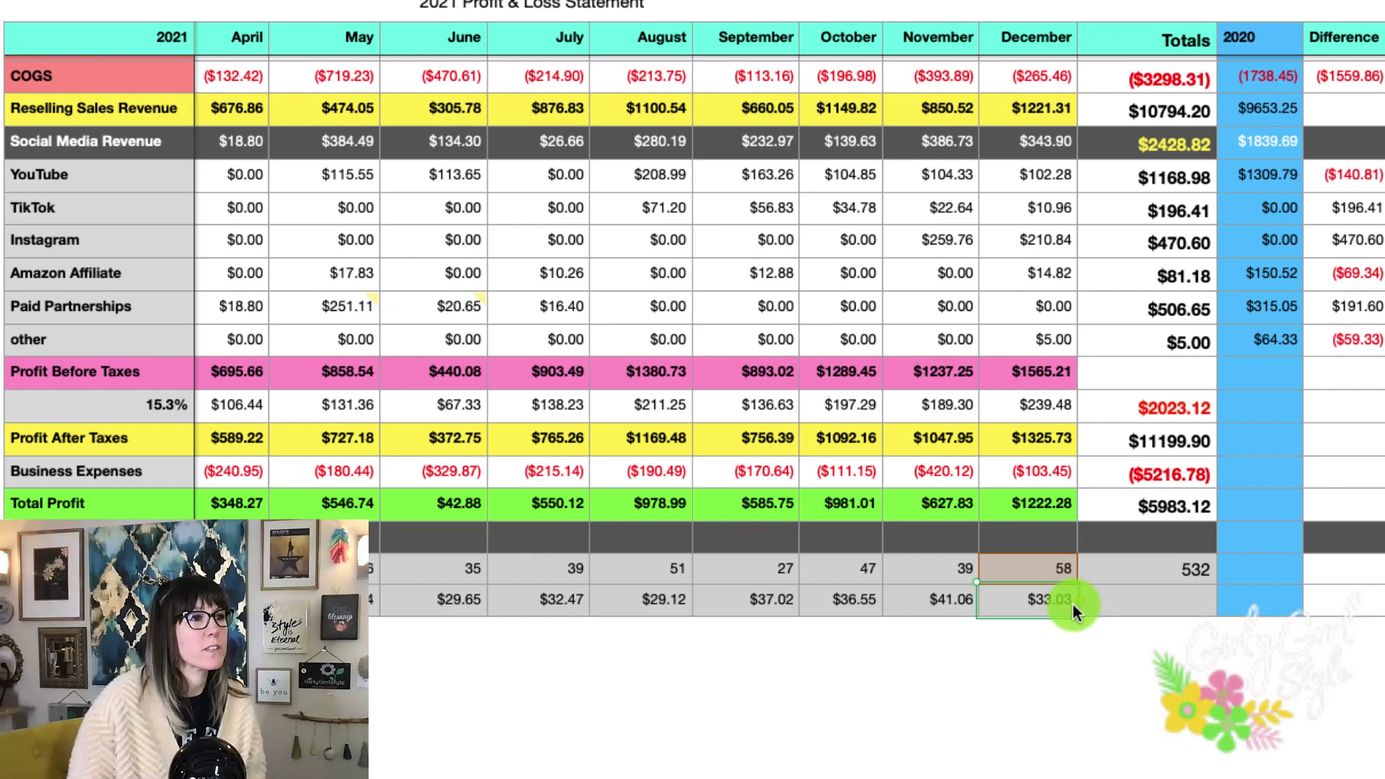
{"action": "scroll", "coordinate": [1071, 605], "scroll_direction": "up", "scroll_amount": 5}
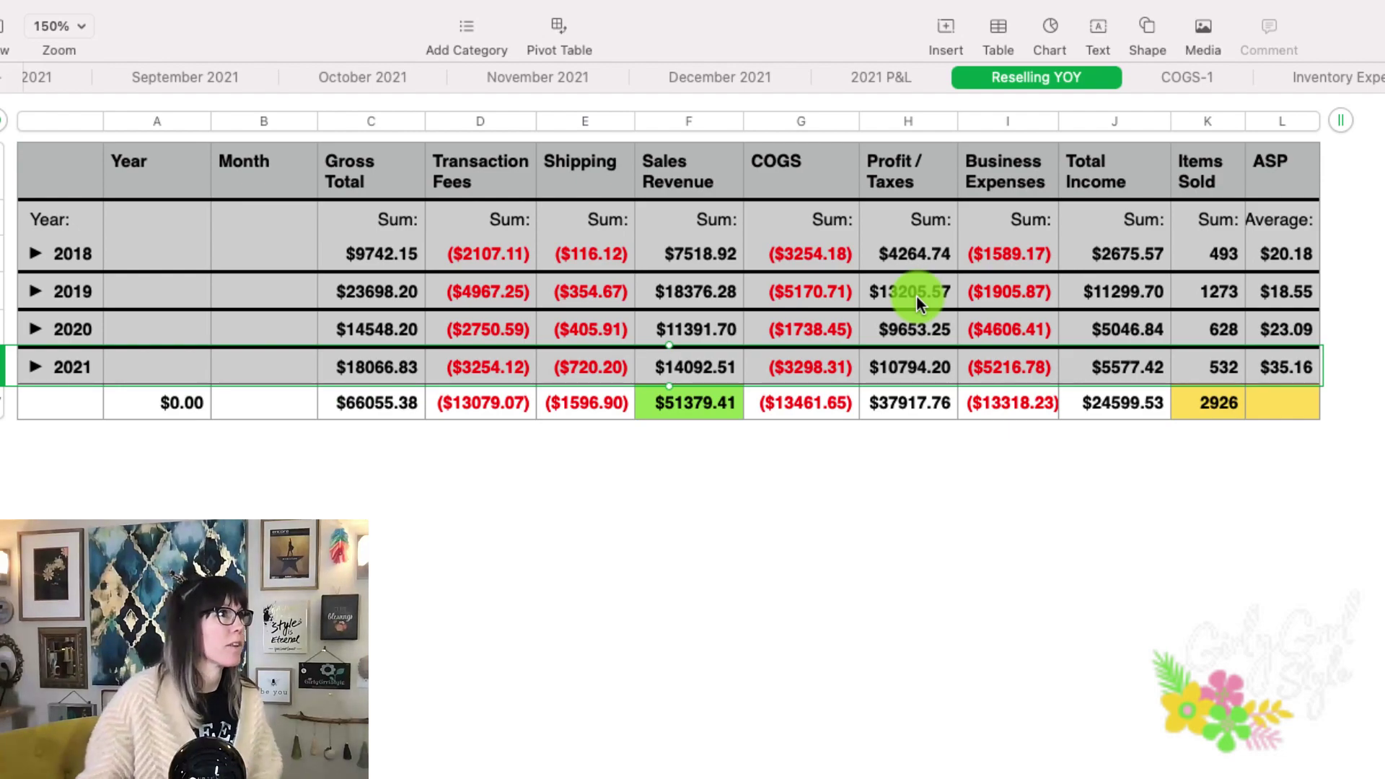
Expand the 2018 monthly rows to review the average sale price, collapse them and check the 2021 average sale price
{"action": "left_click", "coordinate": [36, 255]}
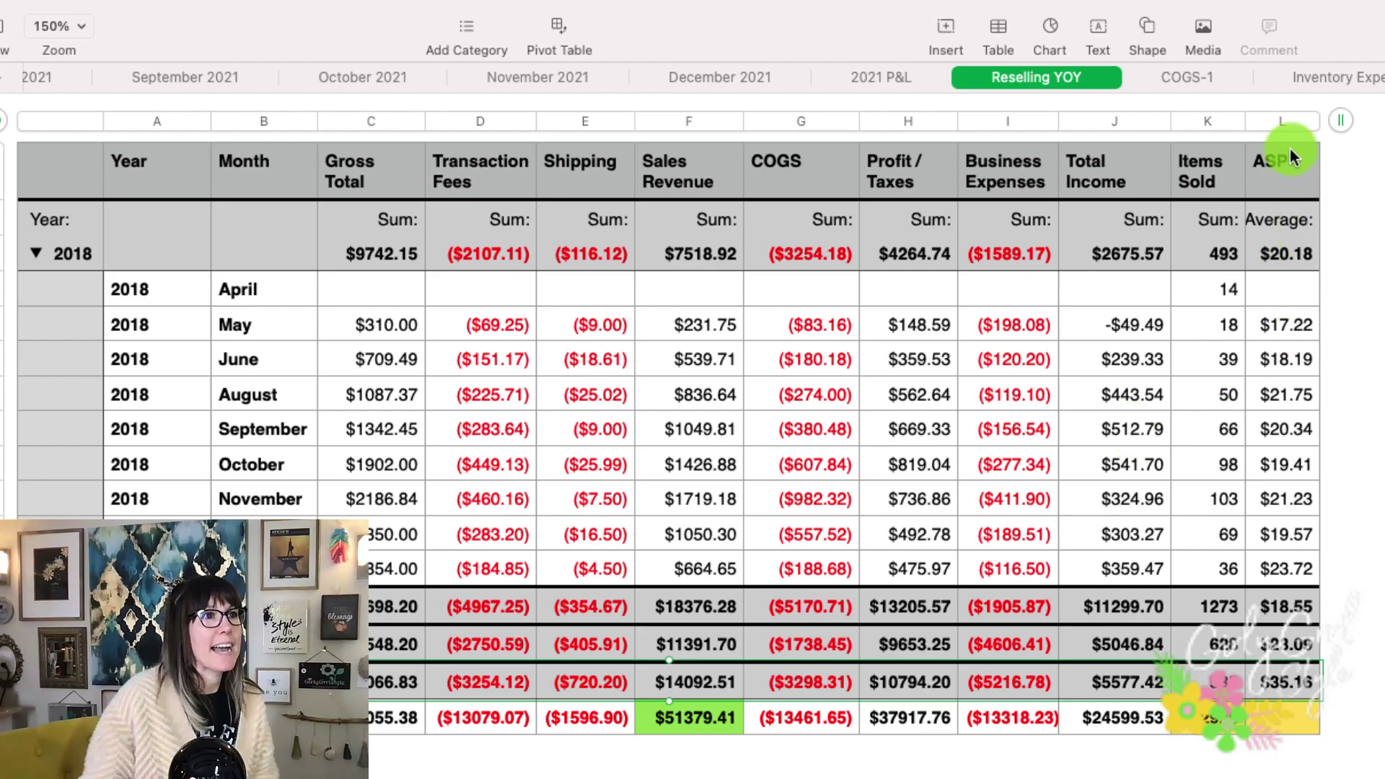
{"action": "left_click", "coordinate": [1277, 120]}
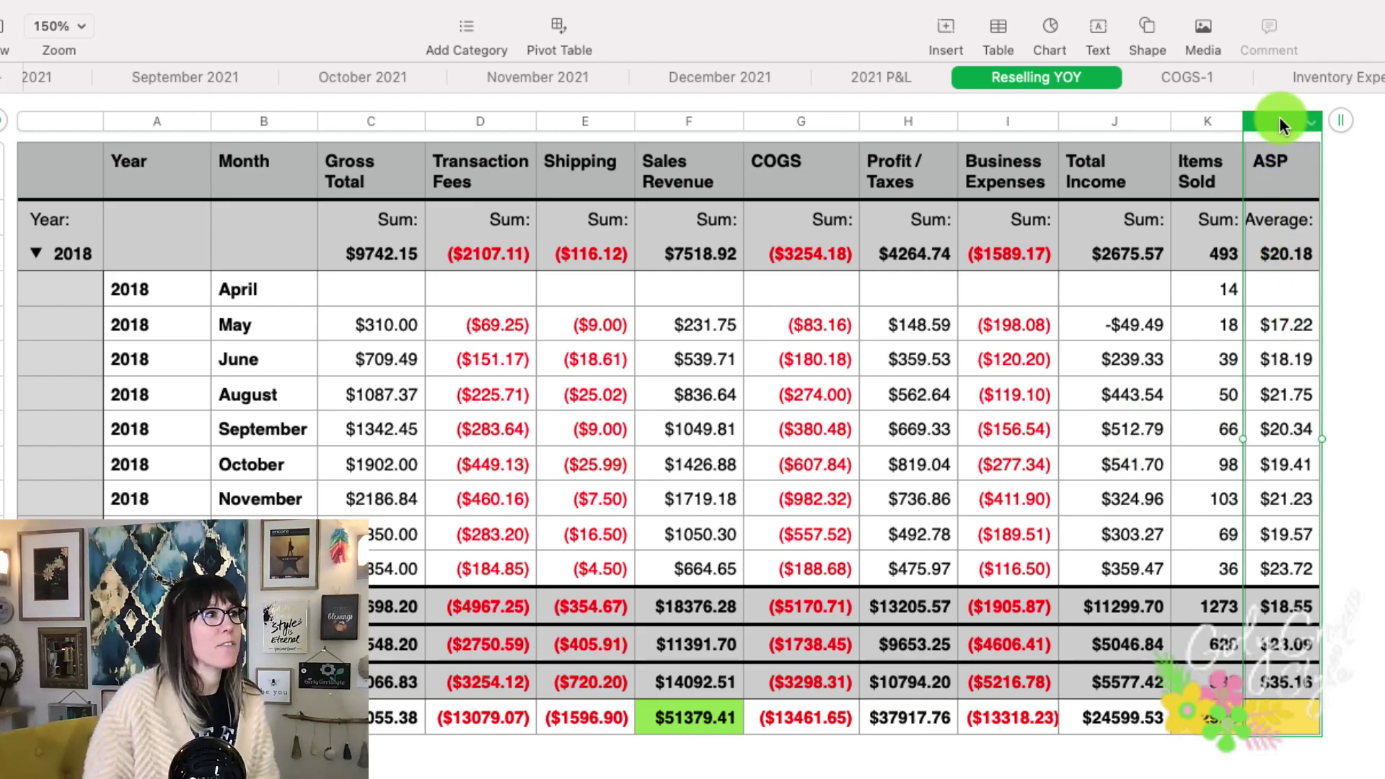
{"action": "left_click", "coordinate": [35, 255]}
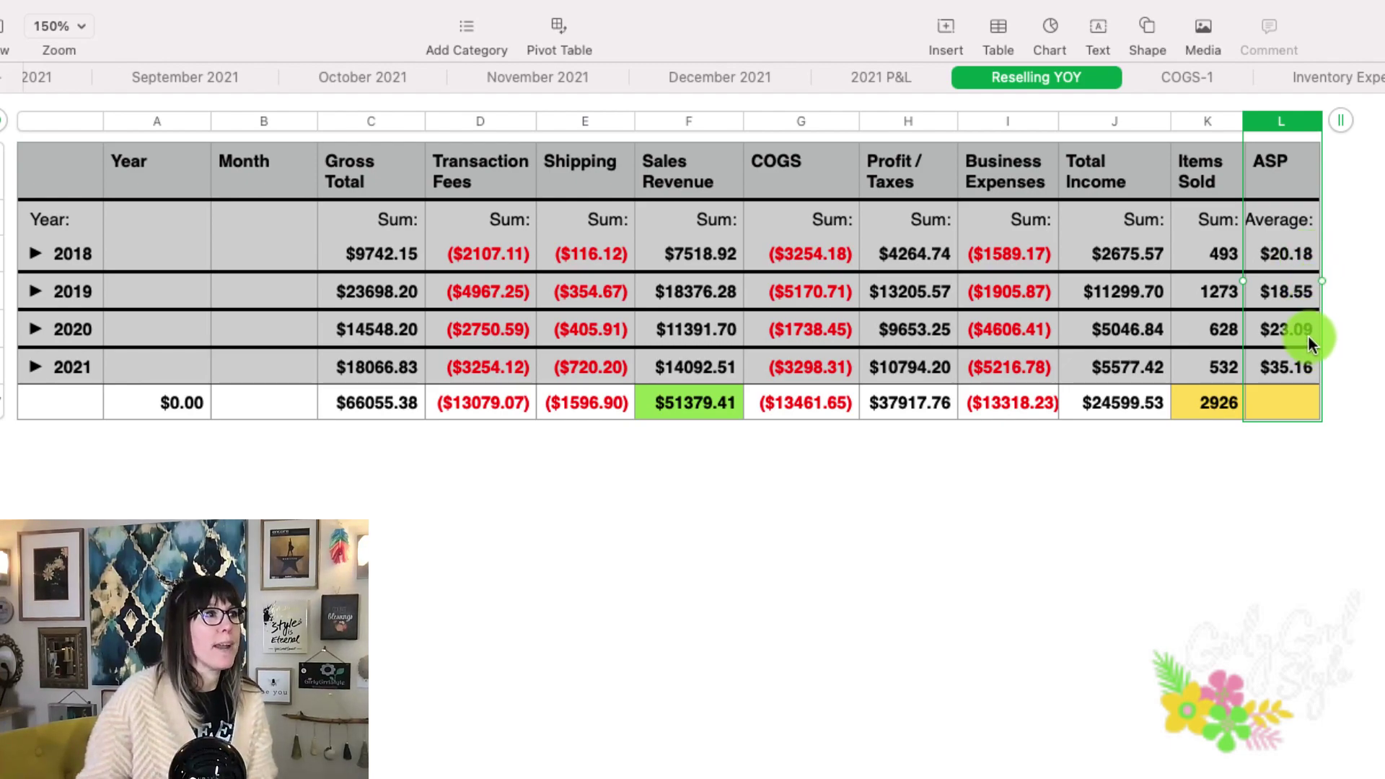
{"action": "left_click", "coordinate": [1309, 367]}
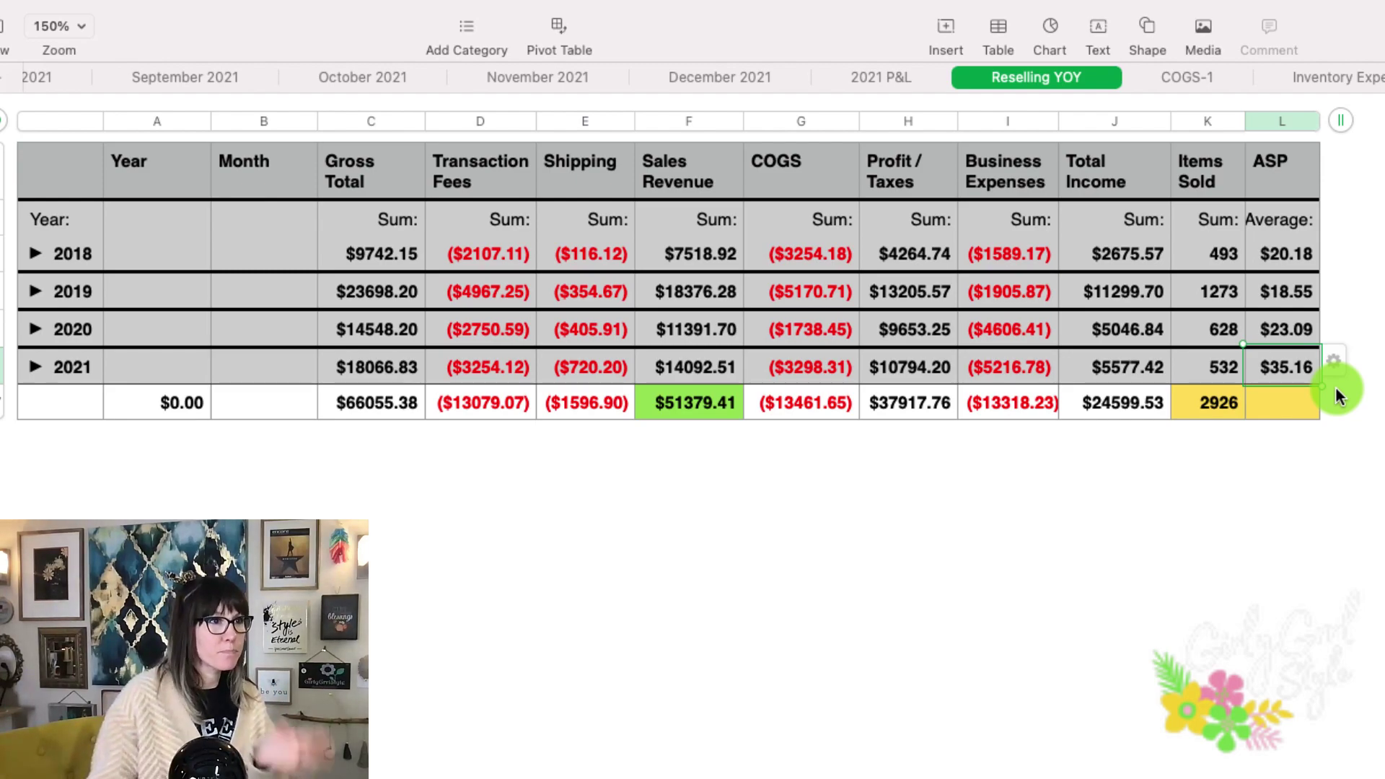
Review the yearly items sold, focusing on 2019's items sold, average sale price and total income
{"action": "left_click", "coordinate": [1195, 121]}
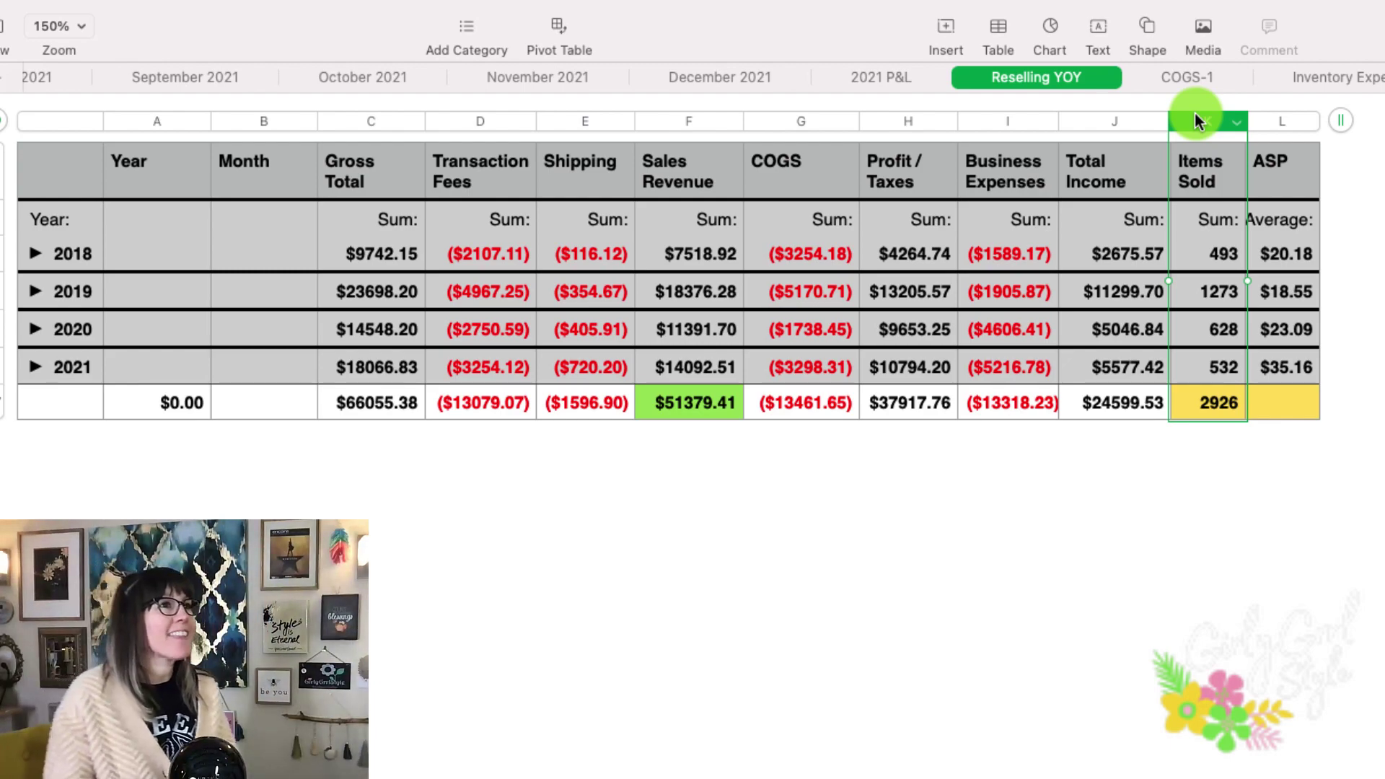
{"action": "left_click", "coordinate": [1209, 295]}
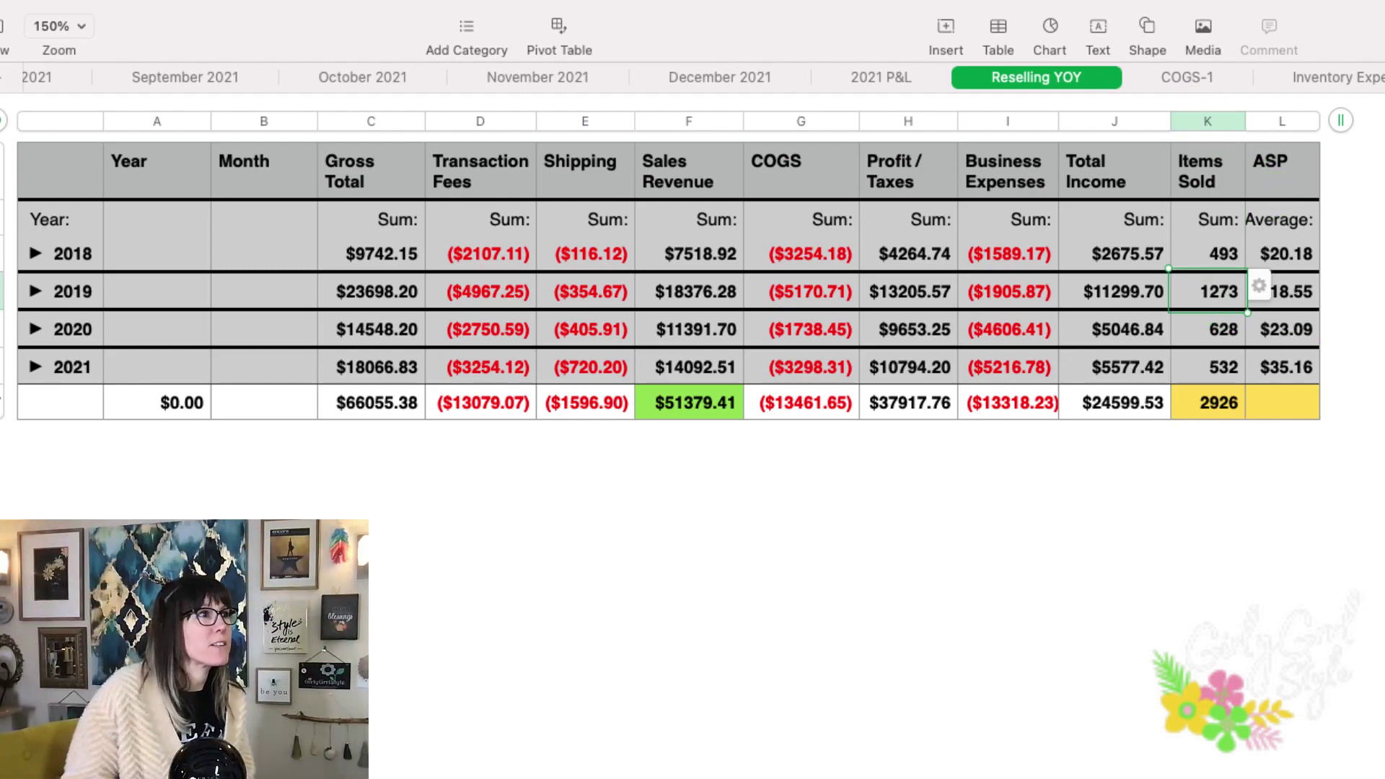
{"action": "left_click", "coordinate": [1309, 308]}
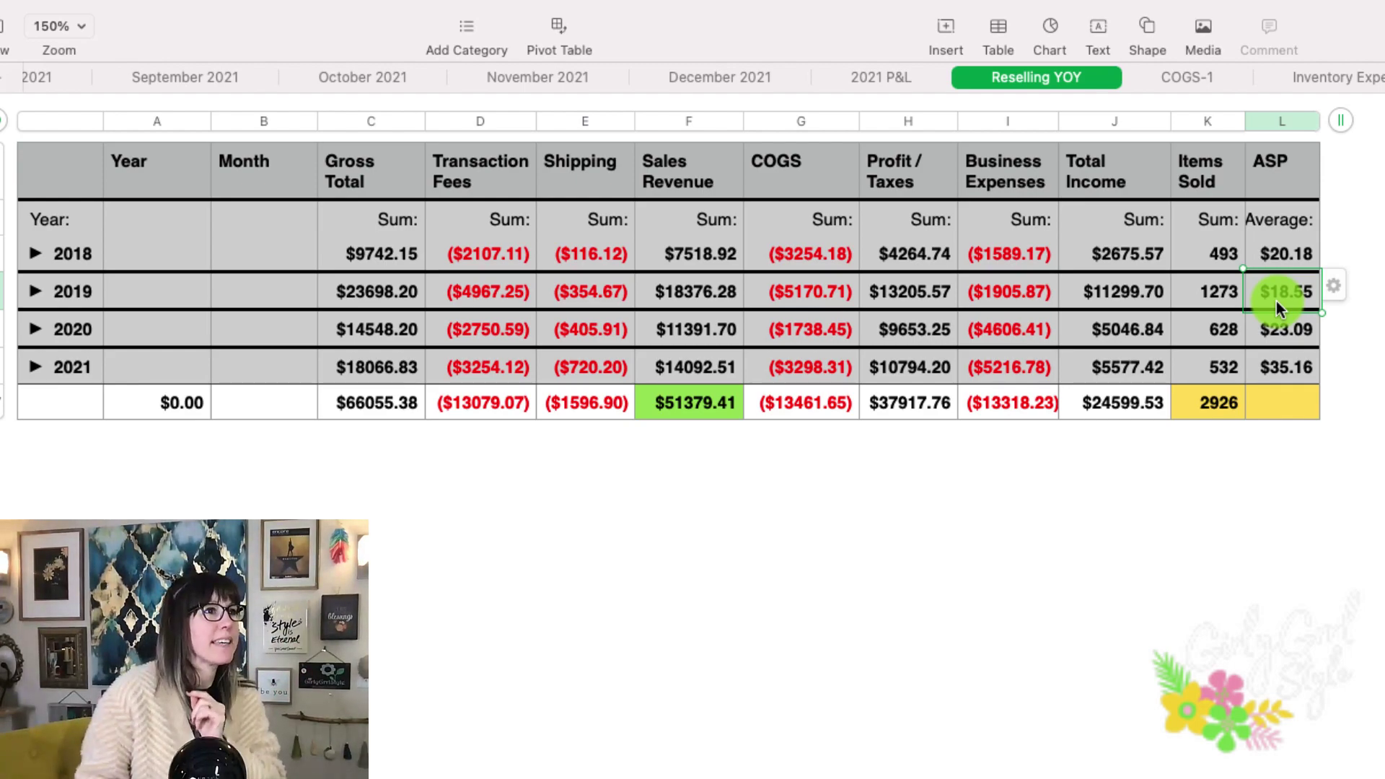
{"action": "left_click", "coordinate": [1149, 296]}
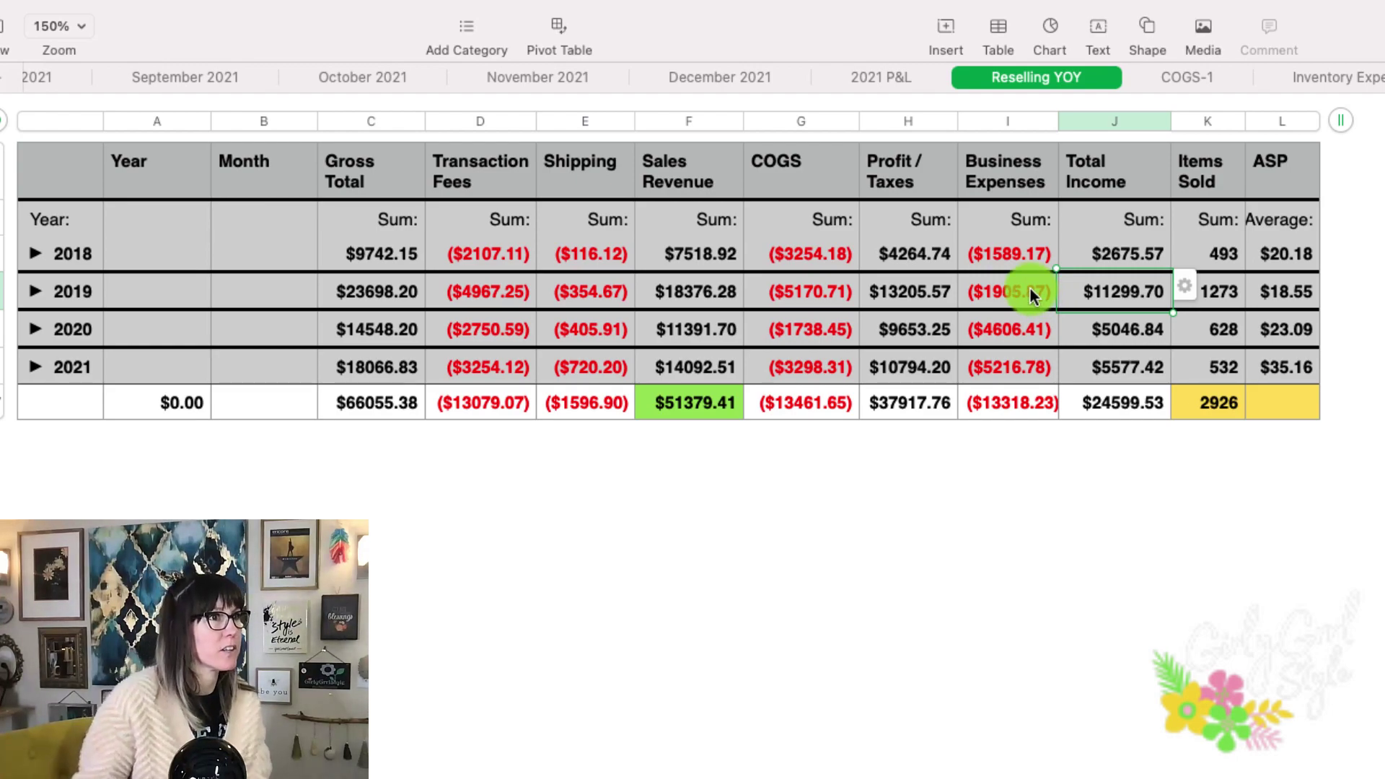
Compare the items sold and total income for 2020 and 2021
{"action": "left_click", "coordinate": [1224, 329]}
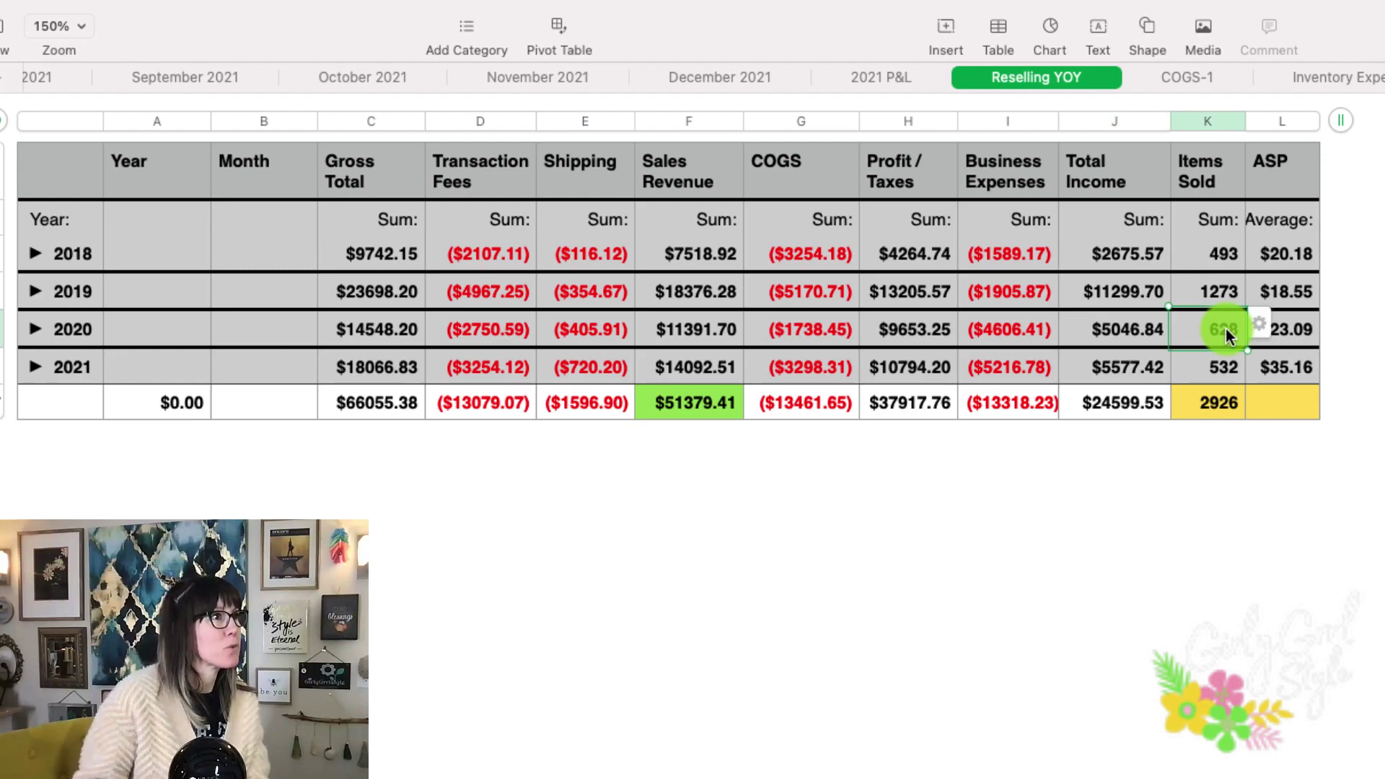
{"action": "left_click", "coordinate": [1224, 373]}
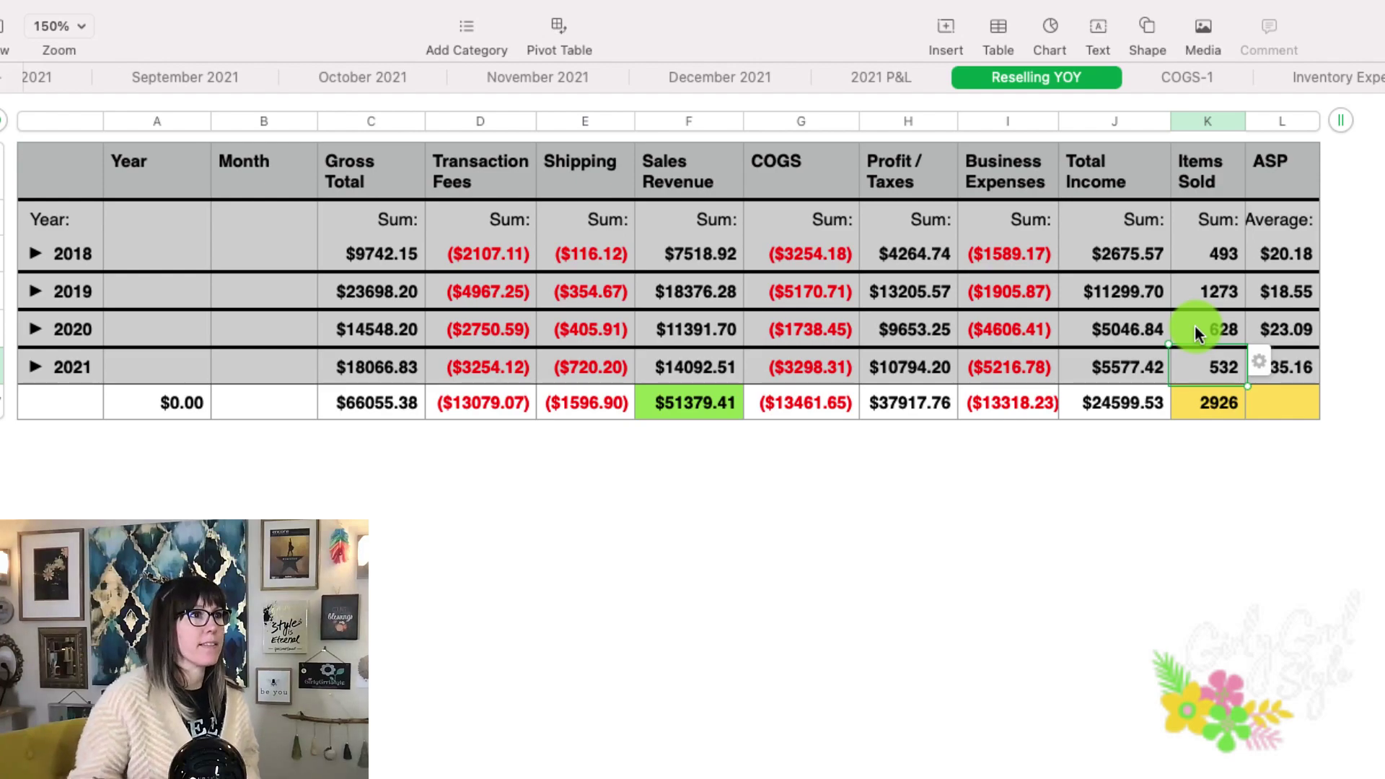
{"action": "left_click", "coordinate": [1147, 334]}
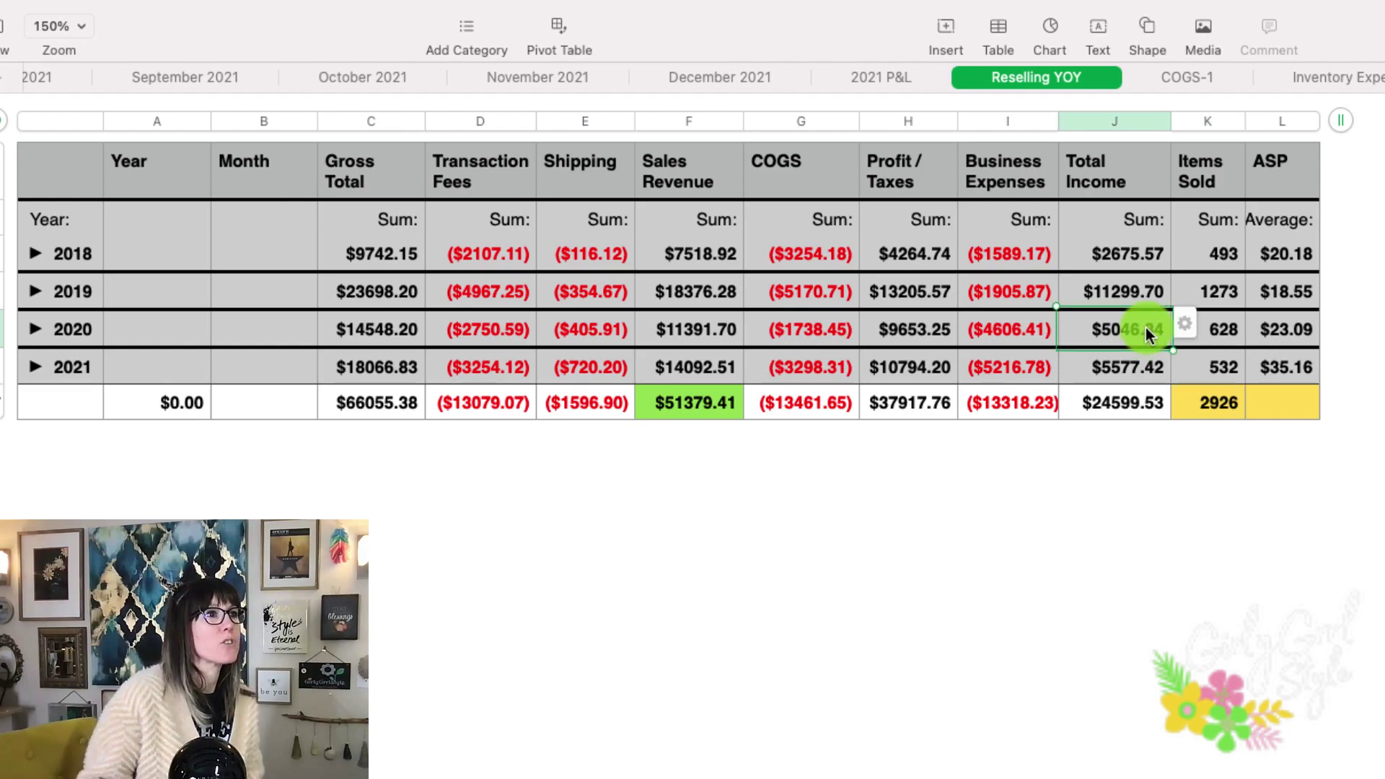
{"action": "left_click", "coordinate": [1150, 370]}
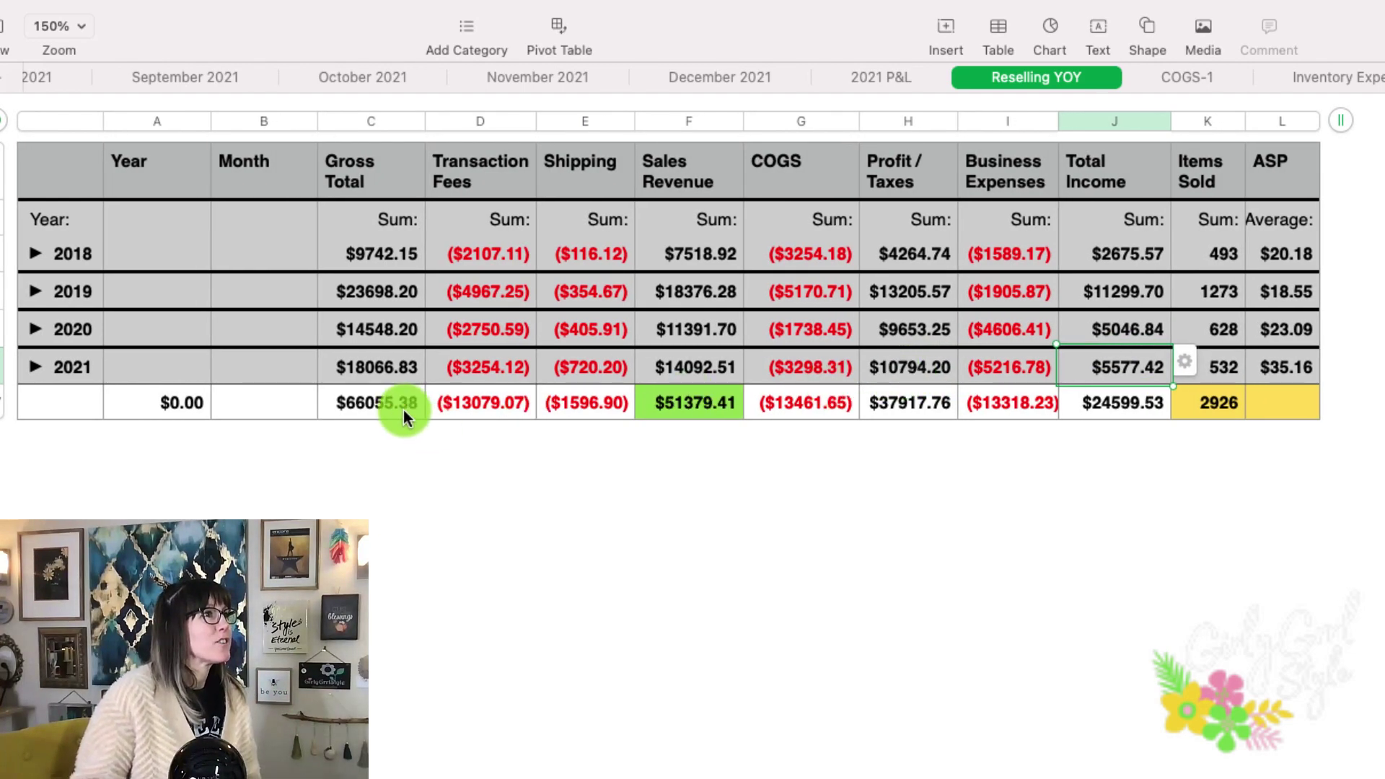
Check the all-years totals for gross sales and items sold in the year-over-year reselling table
{"action": "left_click", "coordinate": [404, 410]}
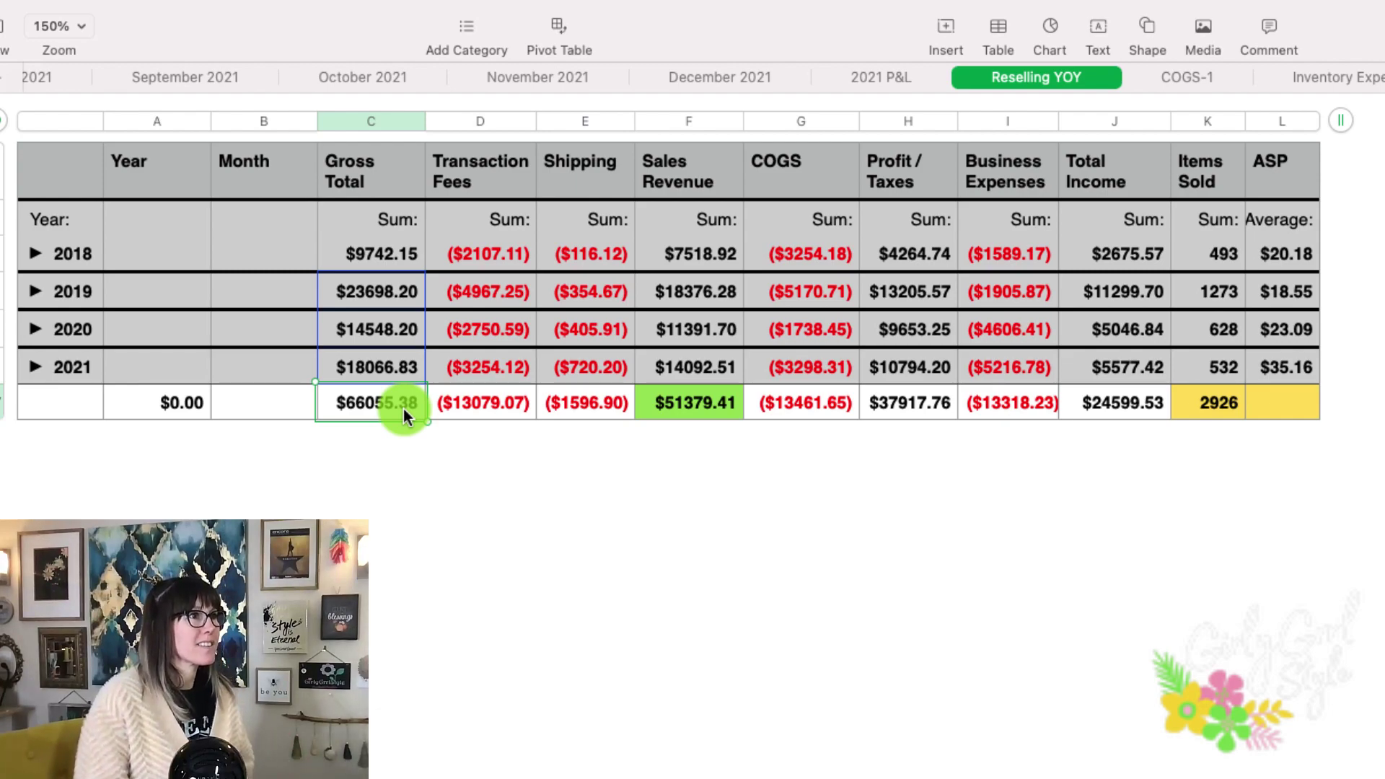
{"action": "key", "text": "Escape"}
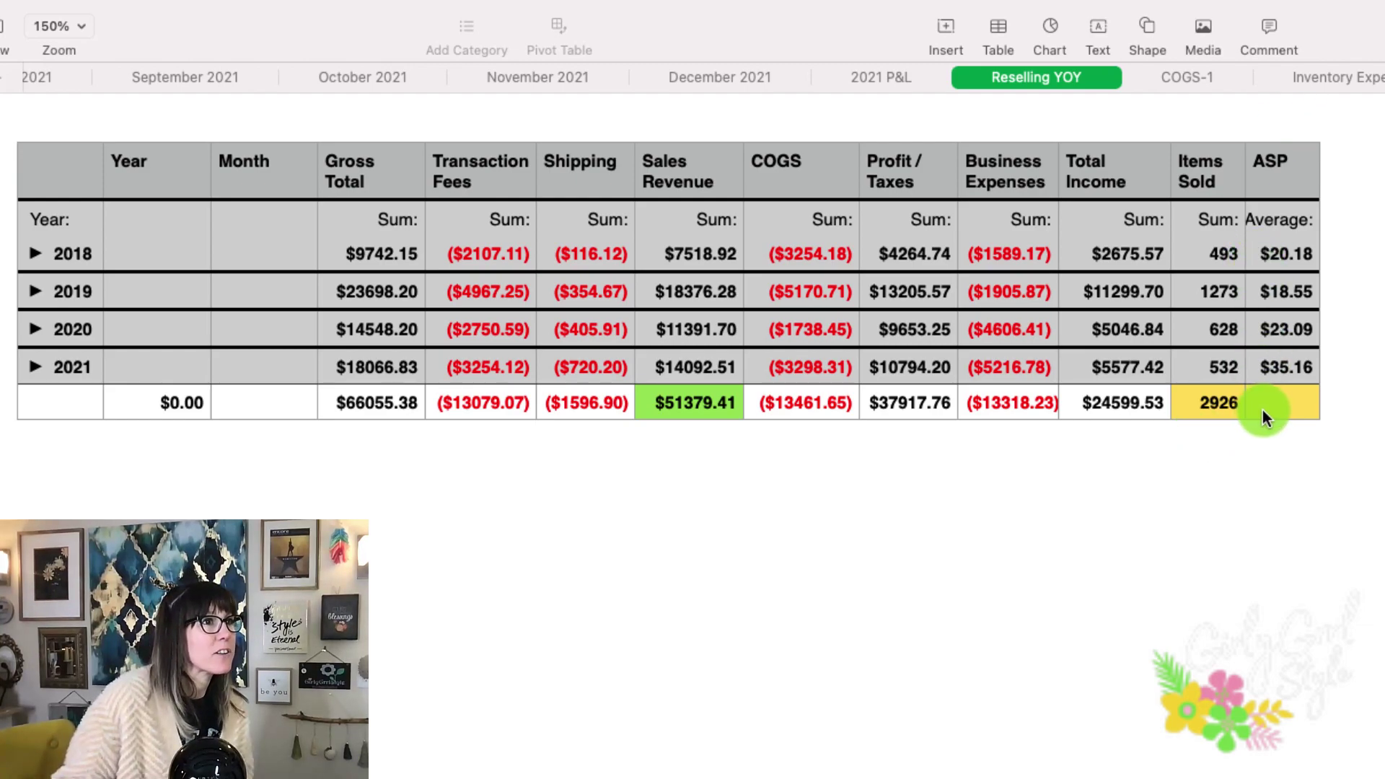
{"action": "left_click", "coordinate": [1229, 410]}
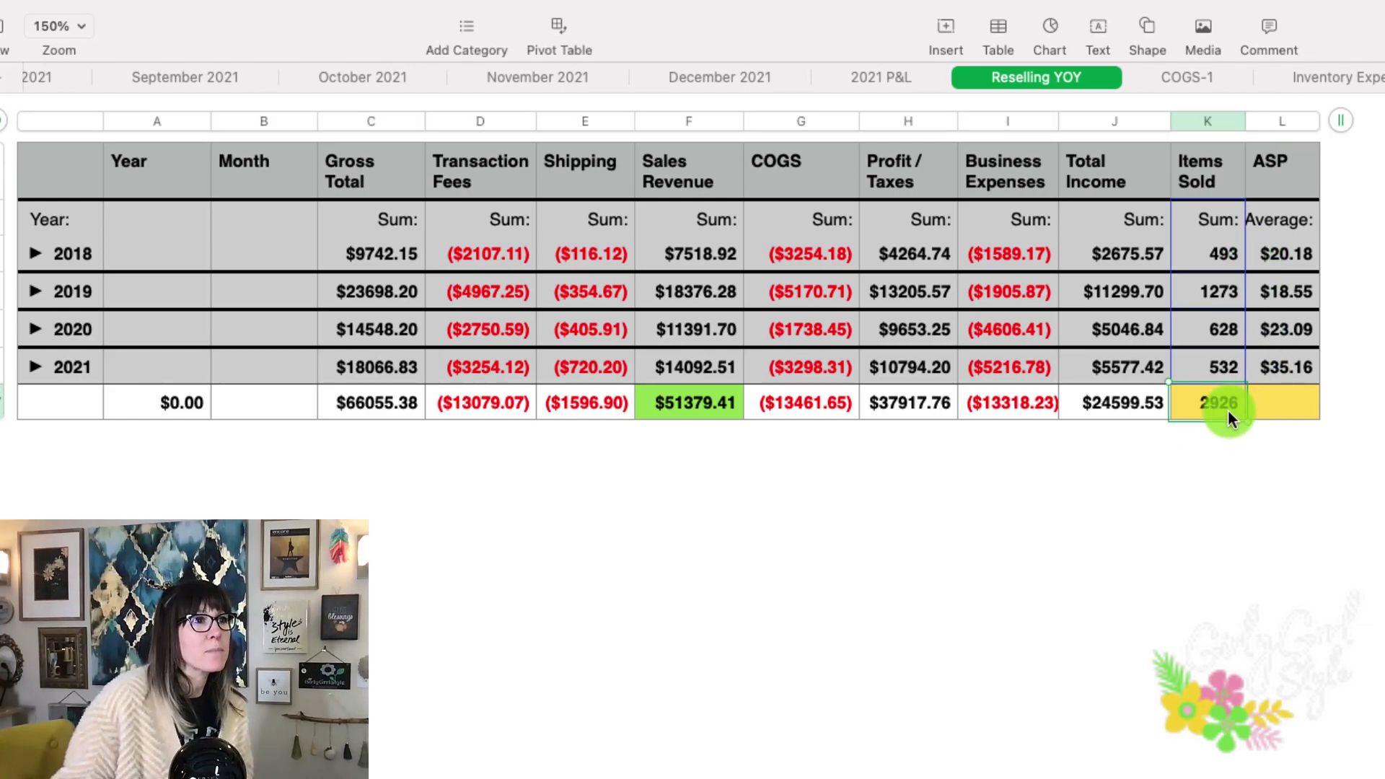